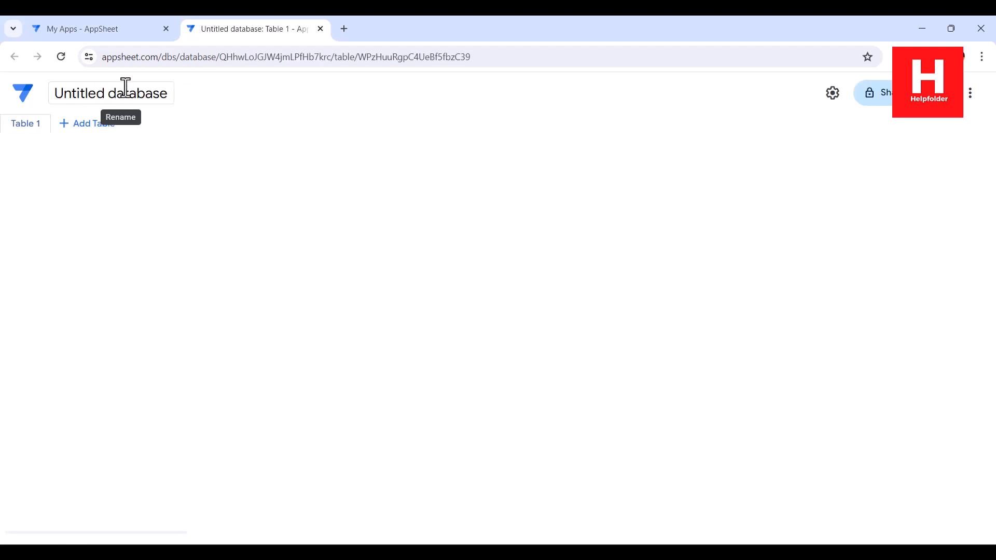
- Rename the untitled database to mydb
double_click(126, 88)
key("BackSpace")
key("BackSpace")
key("BackSpace")
key("BackSpace")
key("BackSpace")
key("BackSpace")
key("BackSpace")
key("BackSpace")
key("BackSpace")
key("BackSpace")
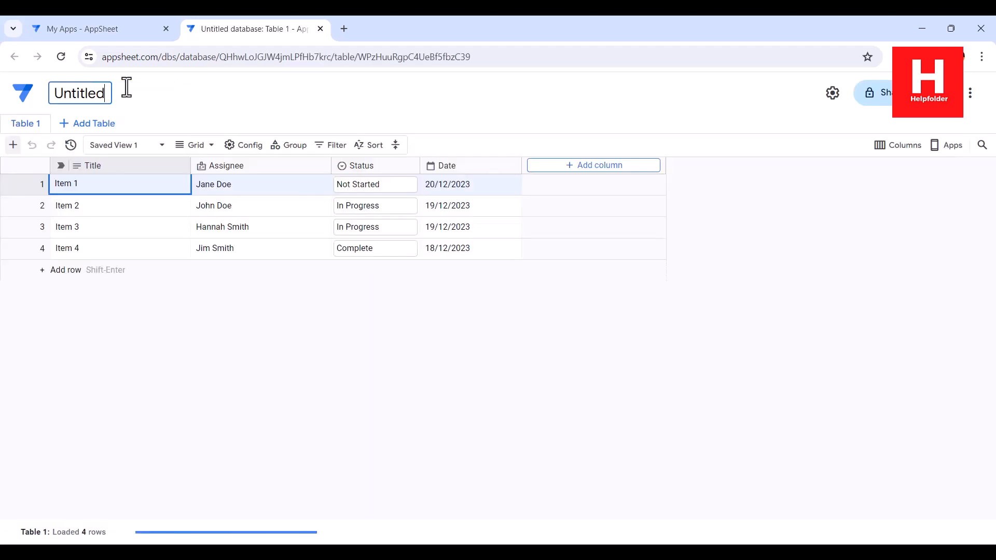
type("mydb")
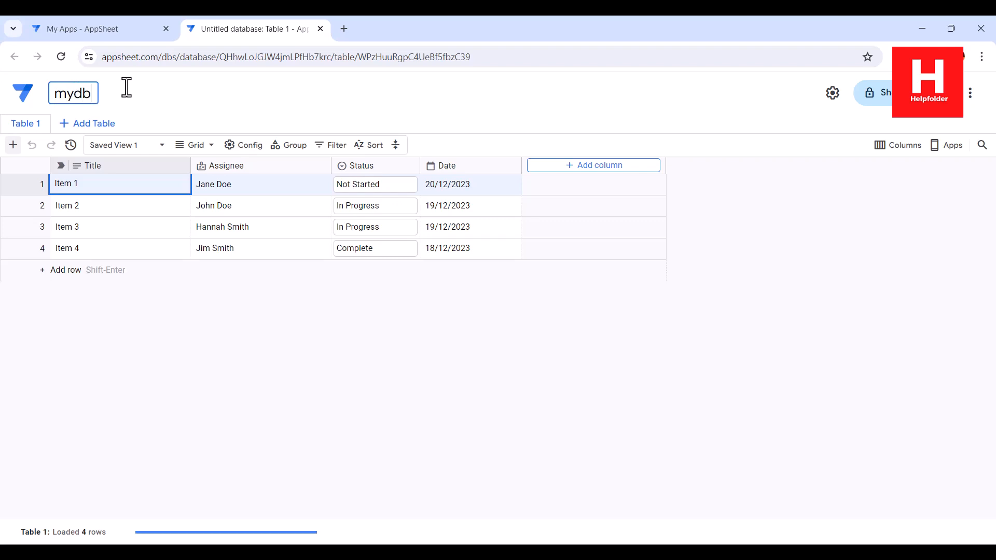
left_click(127, 87)
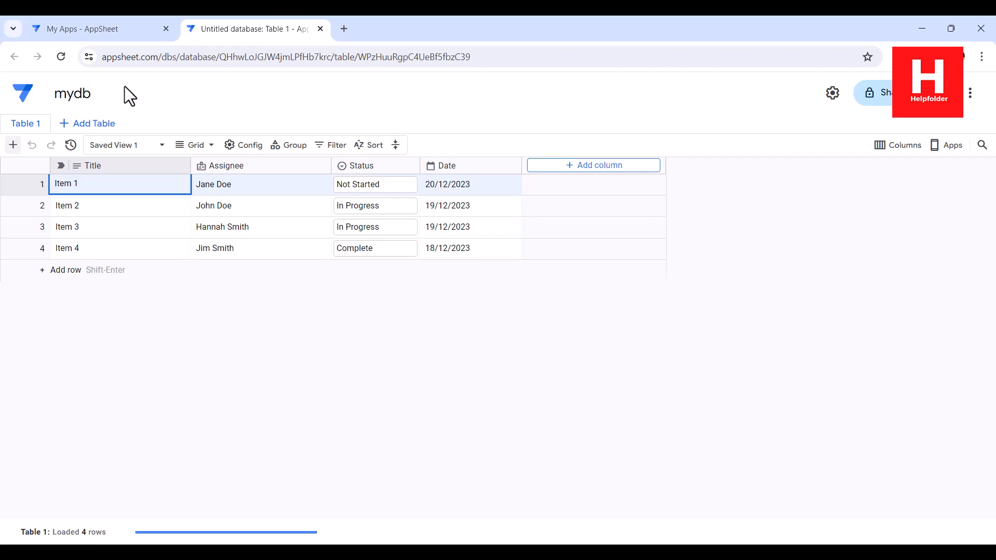
- Add a new blank table to the database and name it credit
left_click(101, 128)
left_click(108, 146)
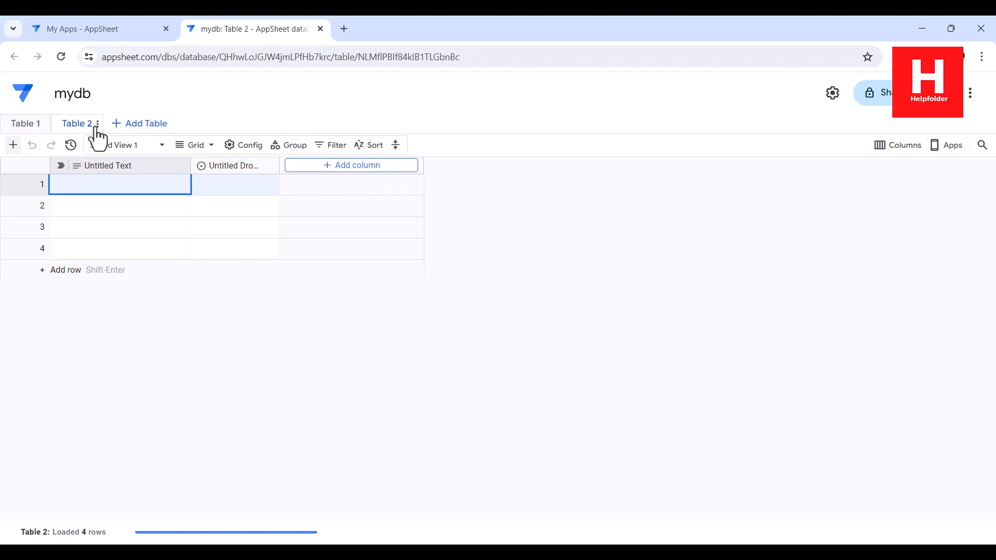
left_click(92, 128)
left_click(131, 151)
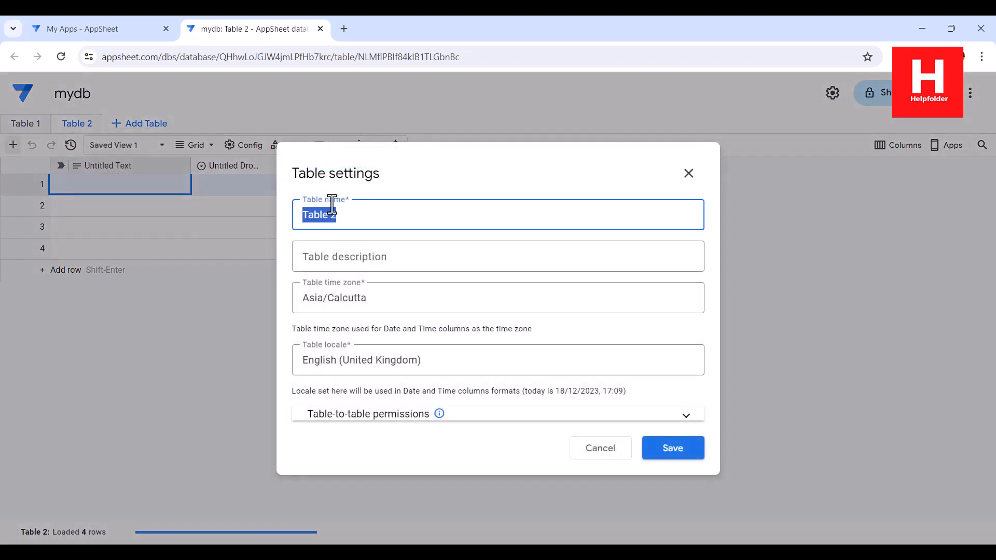
type("credit")
left_click(690, 457)
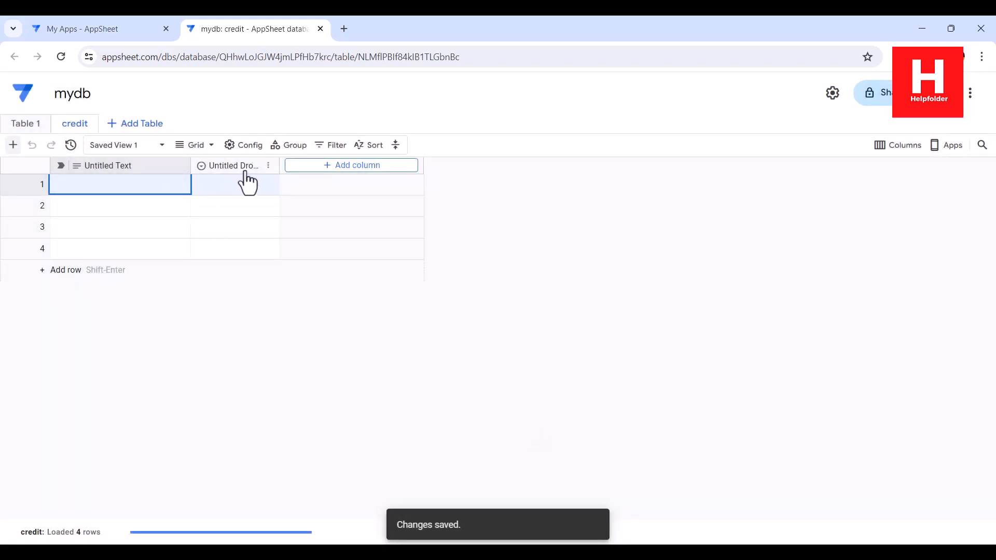
- Delete the Untitled Dropdown column from the credit table
left_click(268, 166)
left_click(320, 462)
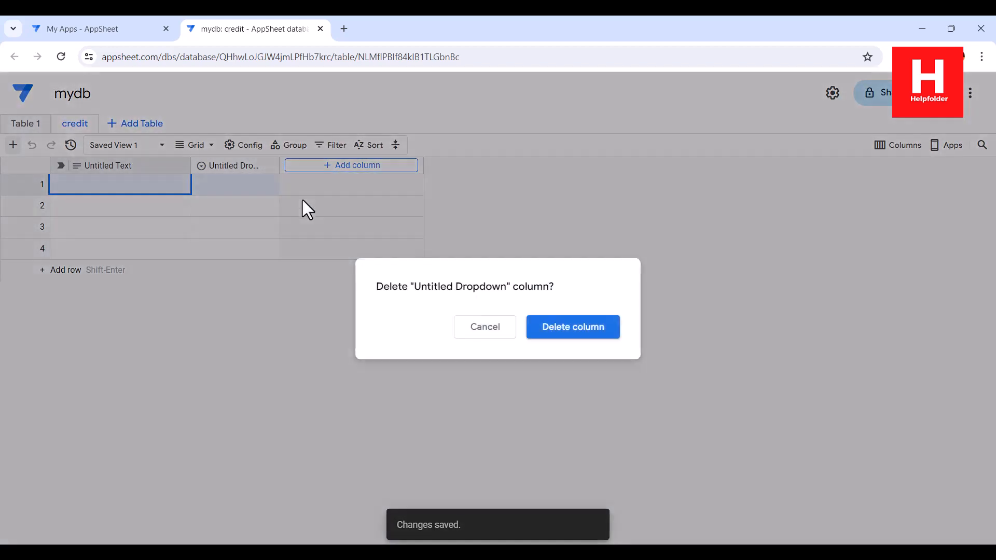
left_click(595, 328)
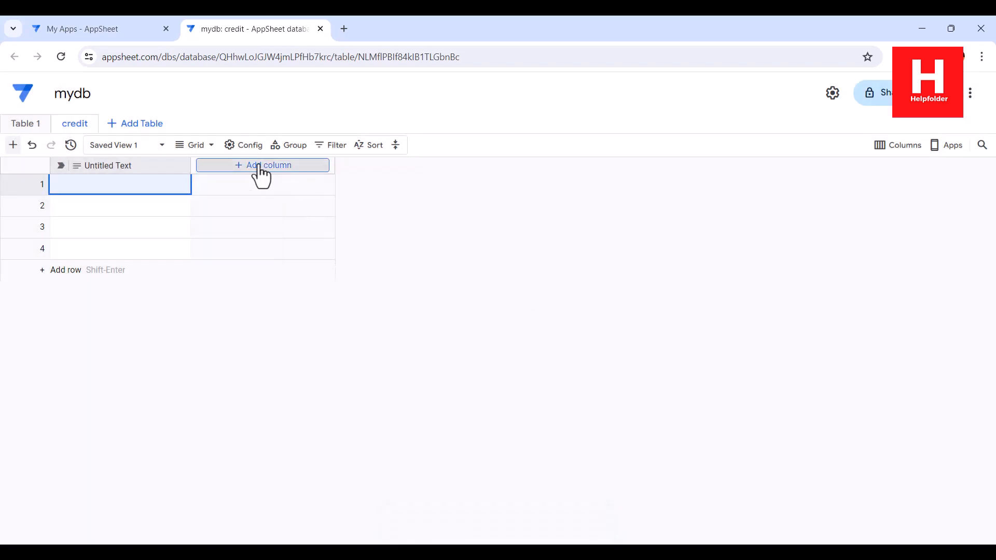
- Add a column named Date to the credit table, using a date type from the Date and time group
left_click(262, 166)
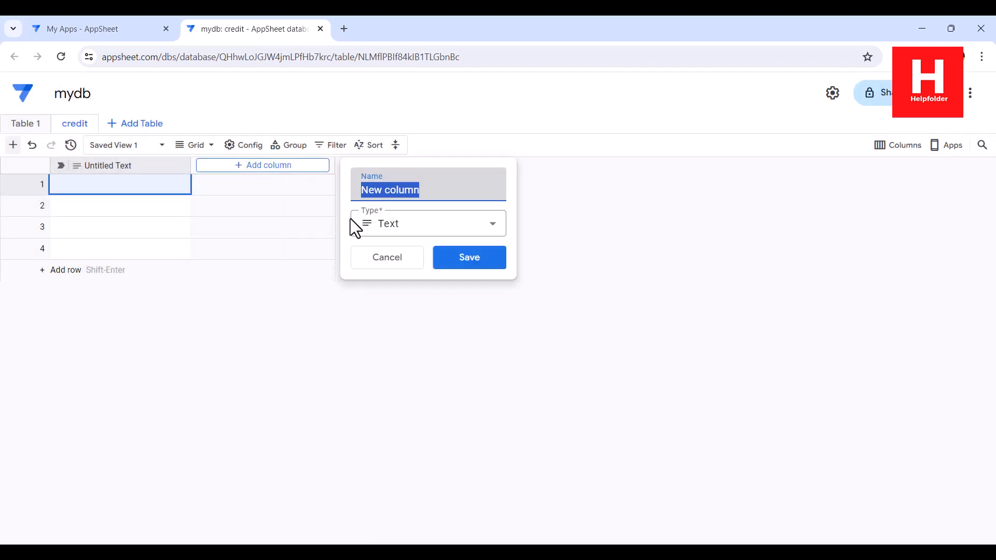
type("Date")
left_click(370, 229)
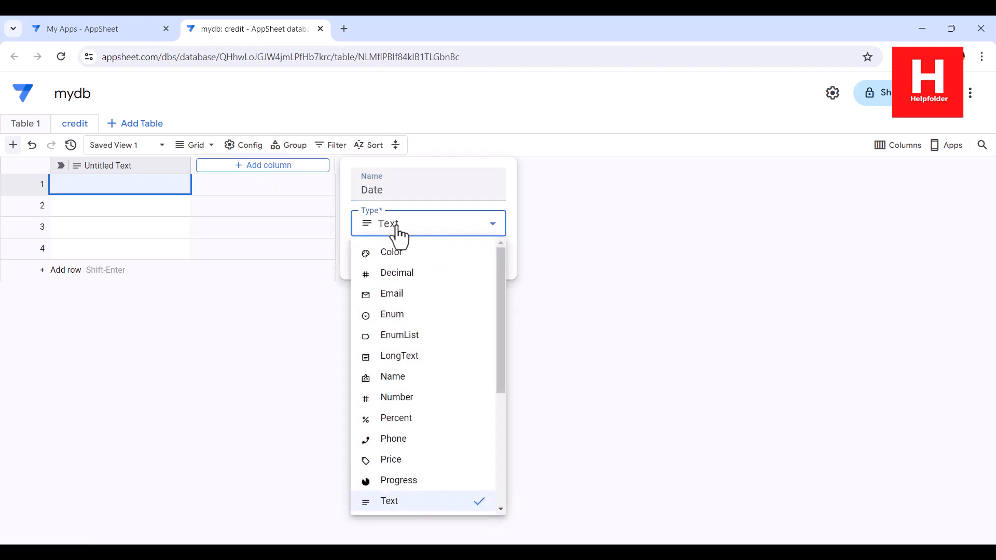
left_click_drag(503, 364, 506, 493)
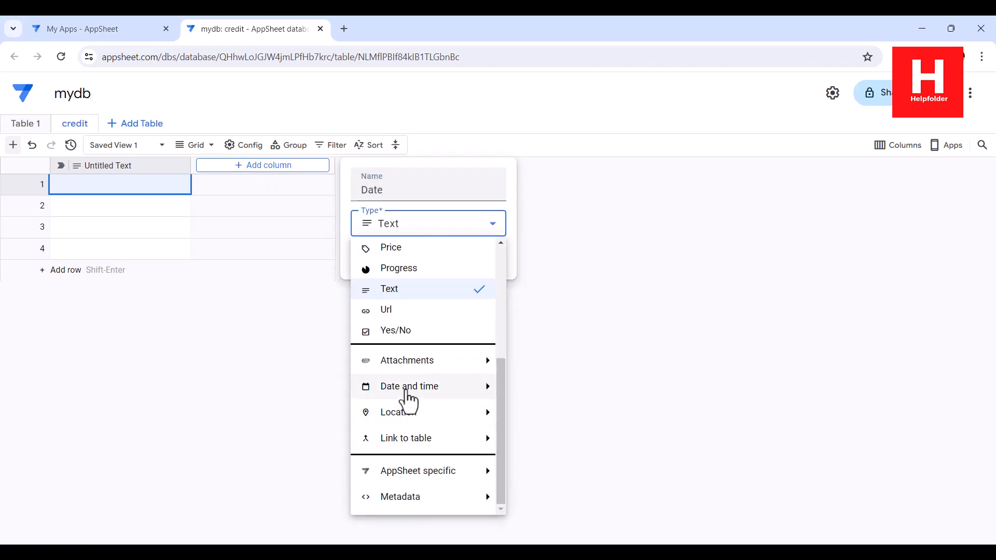
left_click(525, 389)
left_click(476, 263)
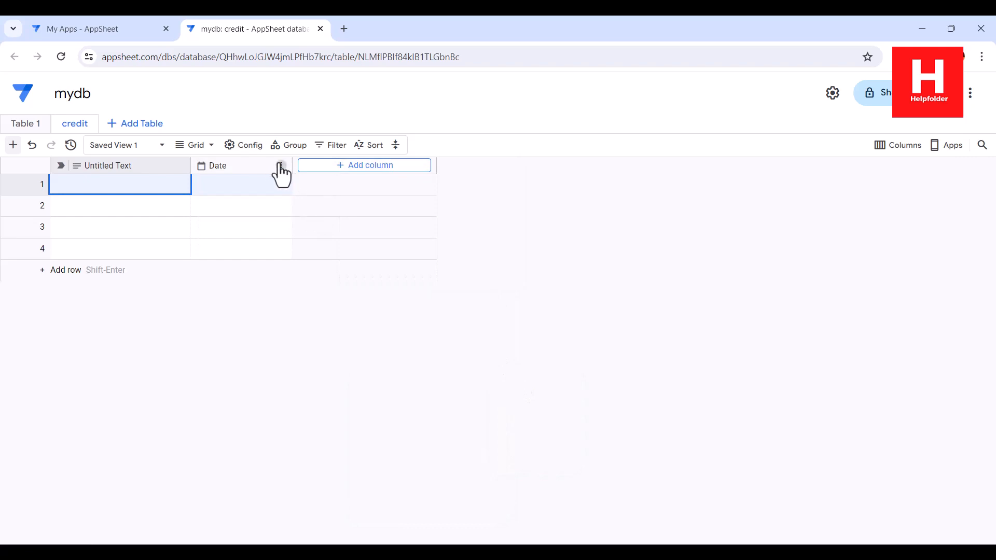
- Make the Date column the row label and delete the Untitled Text column
left_click(284, 166)
left_click(314, 268)
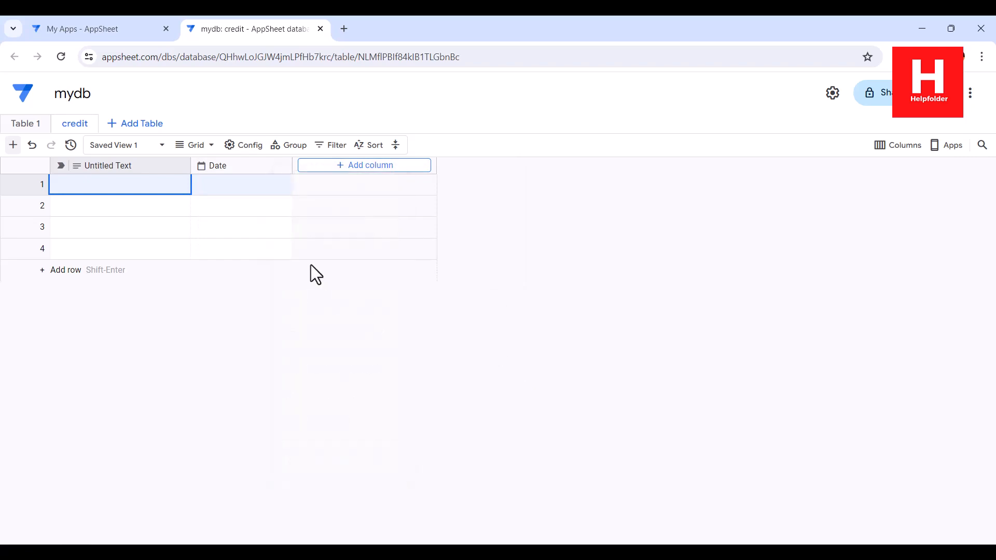
left_click(181, 167)
left_click(266, 460)
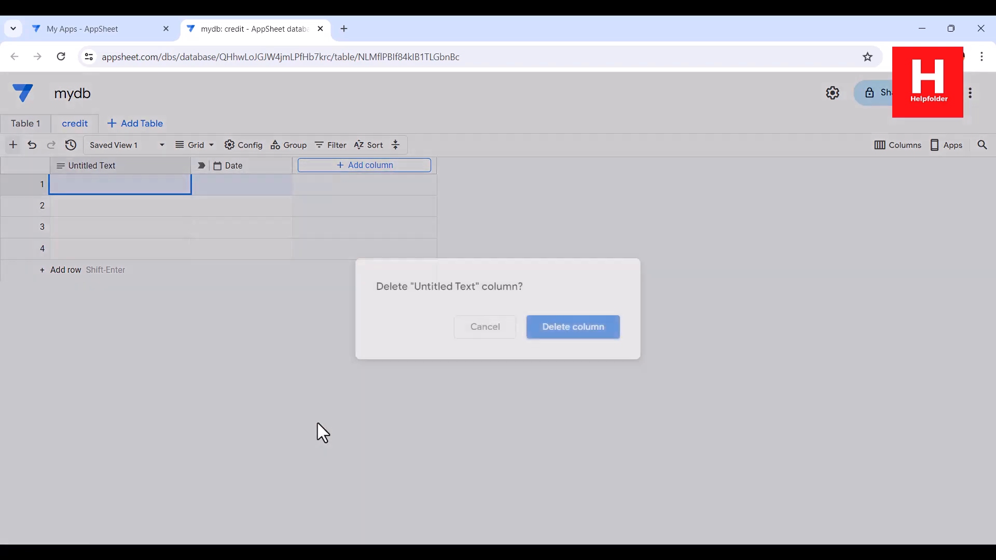
left_click(580, 332)
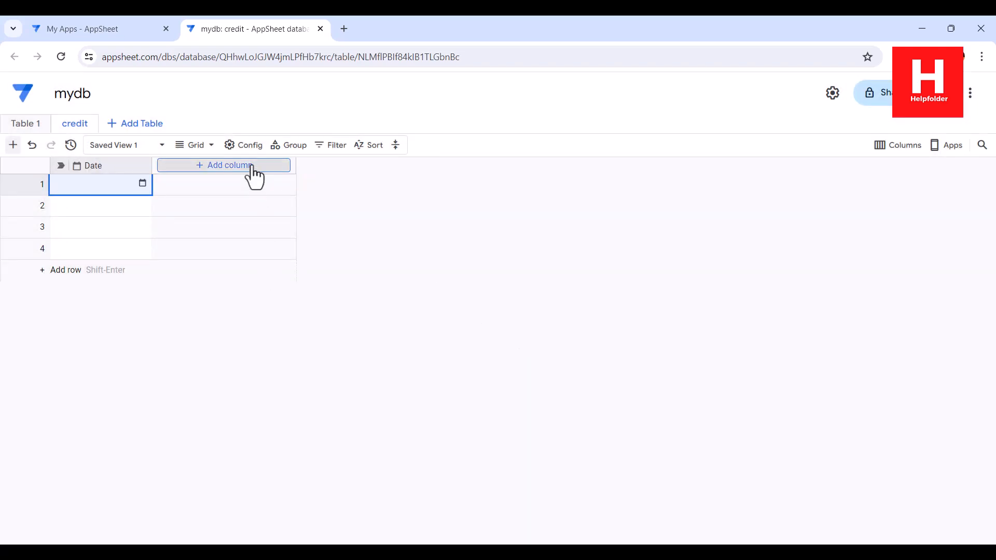
- Add a Text column named Payee after the Date column
left_click(252, 167)
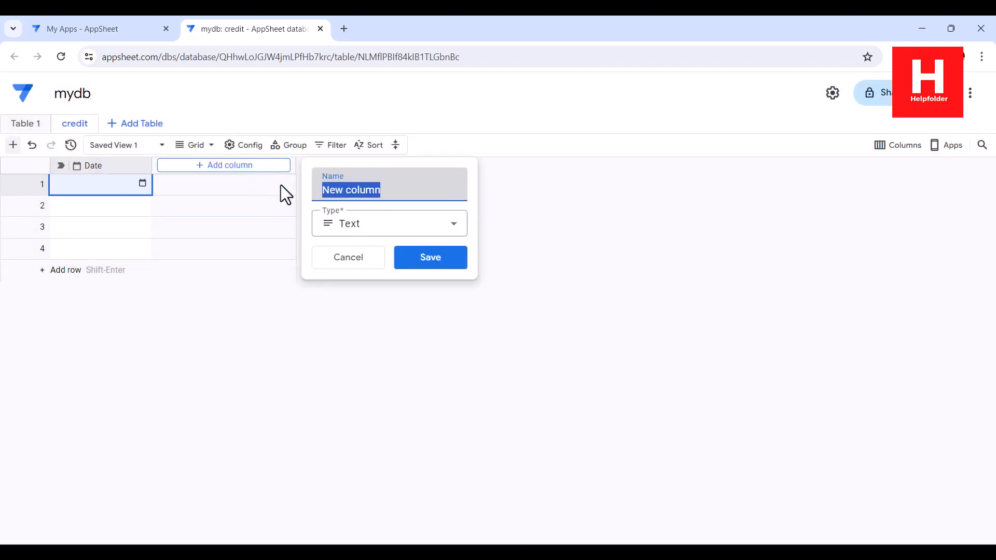
type("Payee")
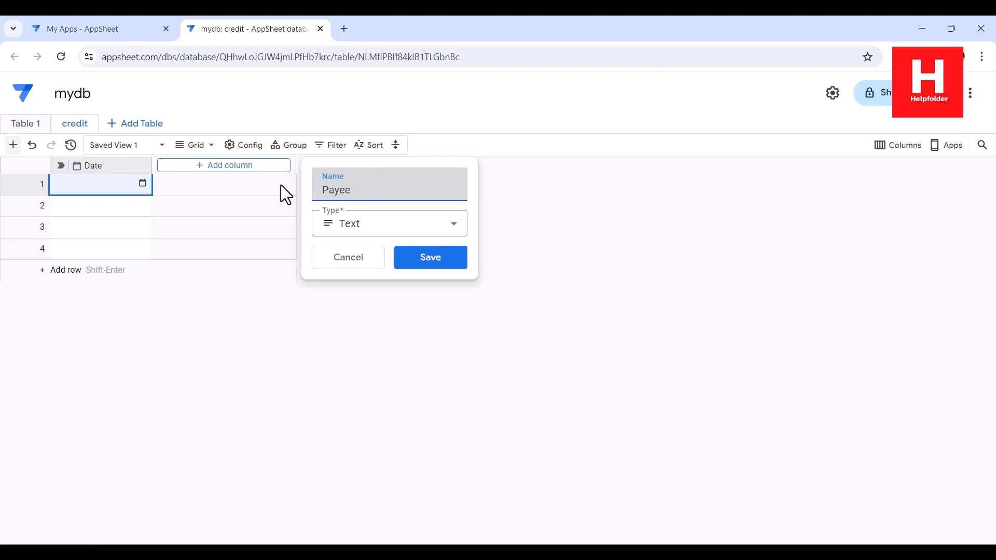
left_click(422, 256)
- Set up a new column named Category with type Enum and item type Dropdown
left_click(330, 166)
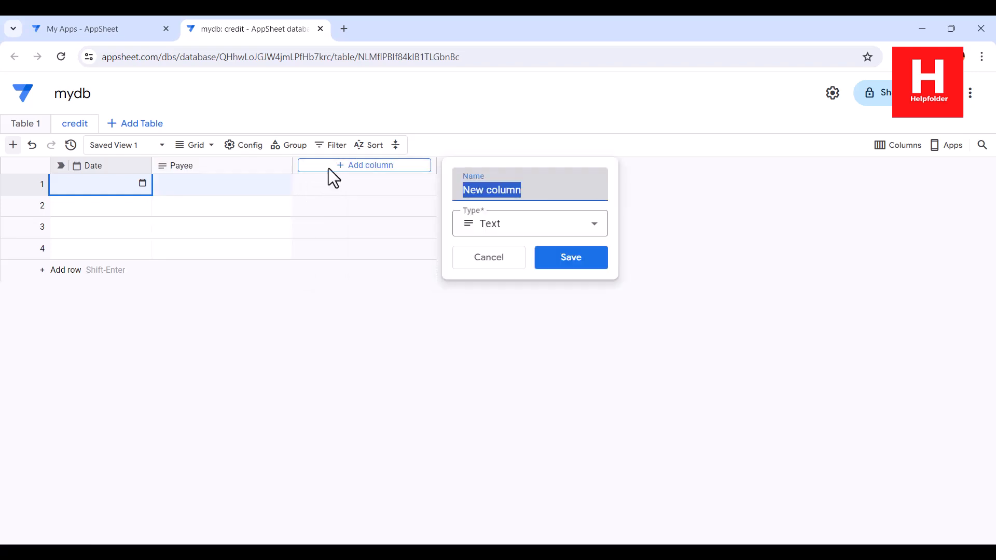
type("Category")
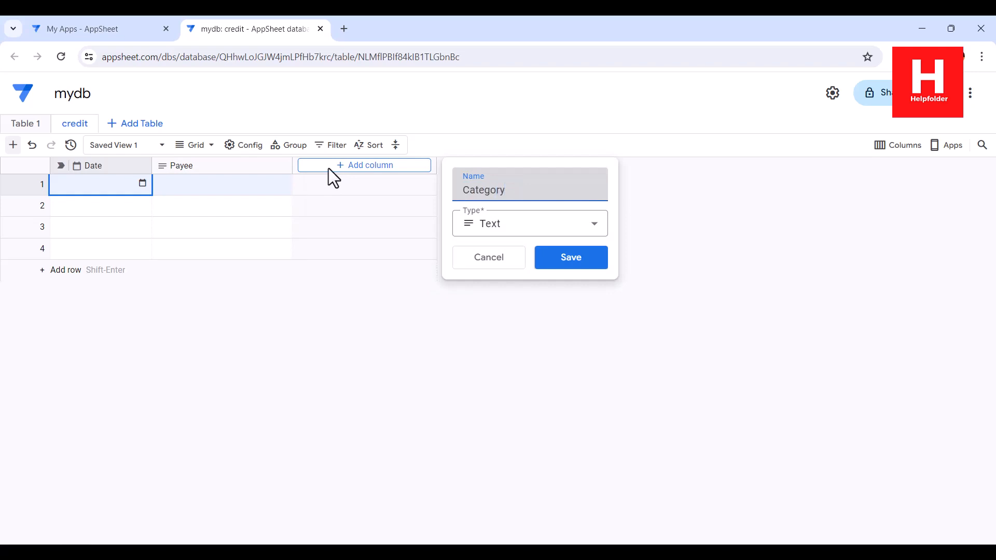
left_click(490, 226)
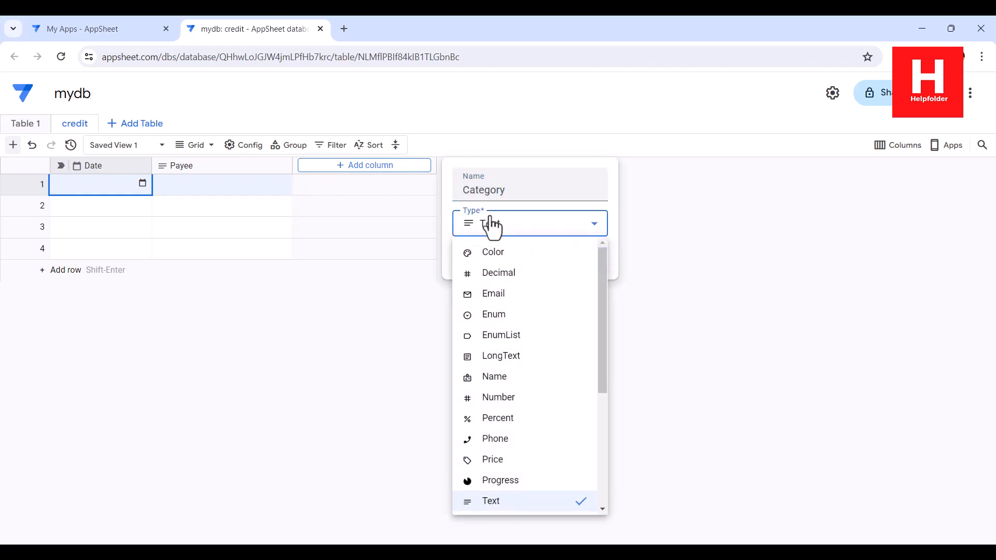
left_click(499, 315)
left_click(518, 269)
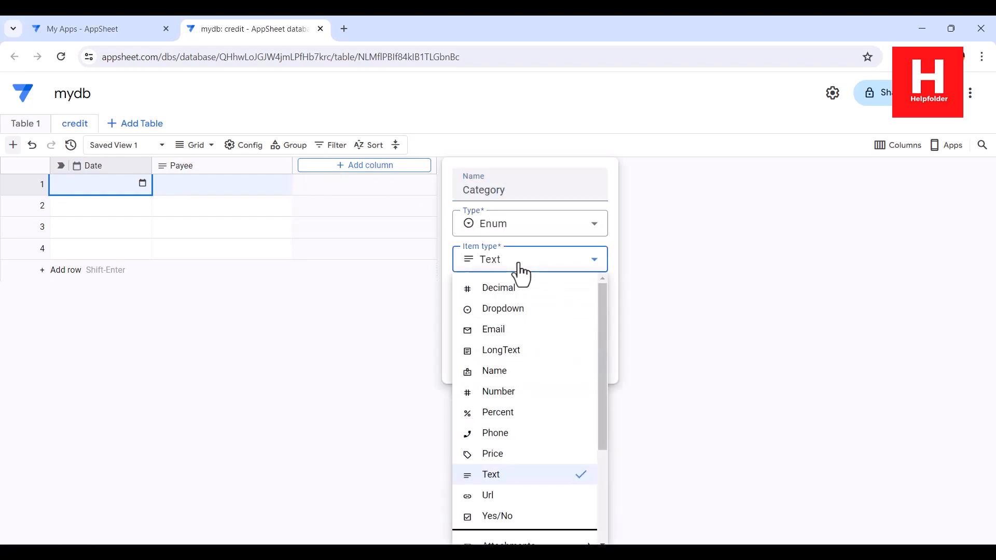
left_click(512, 308)
- Give the Category column the options Payments, Balance, Fees Charged, Interest Charged and Cash Advance, and save it
left_click(513, 312)
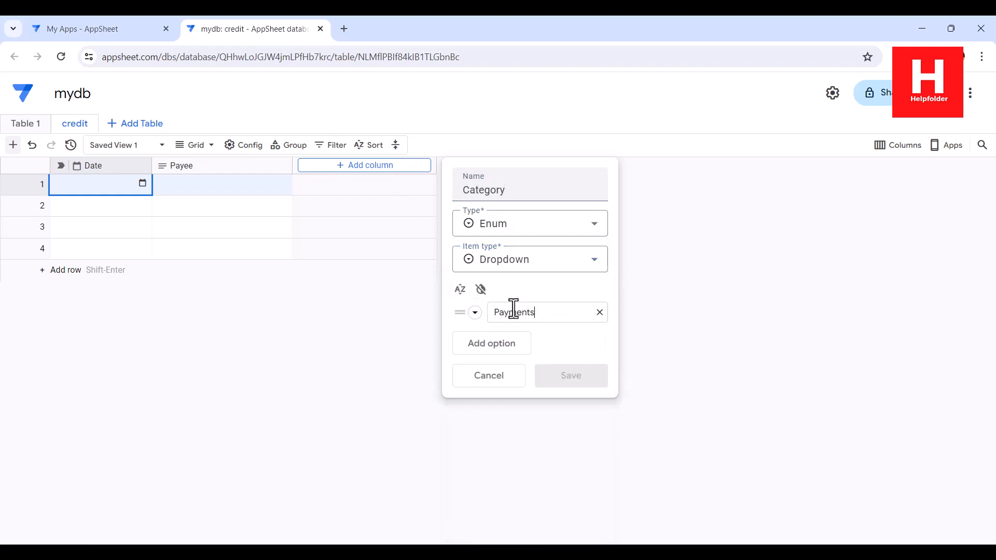
left_click(503, 345)
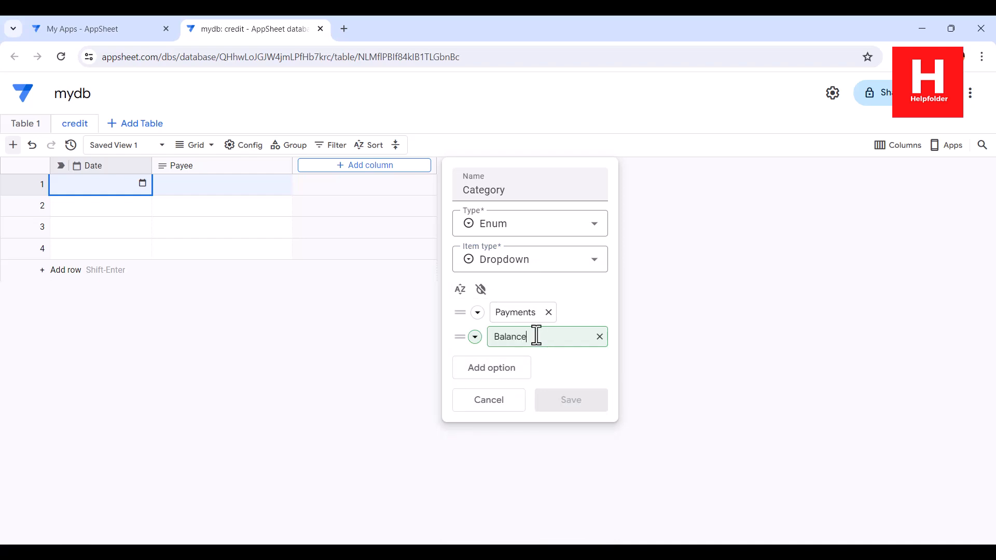
left_click(513, 375)
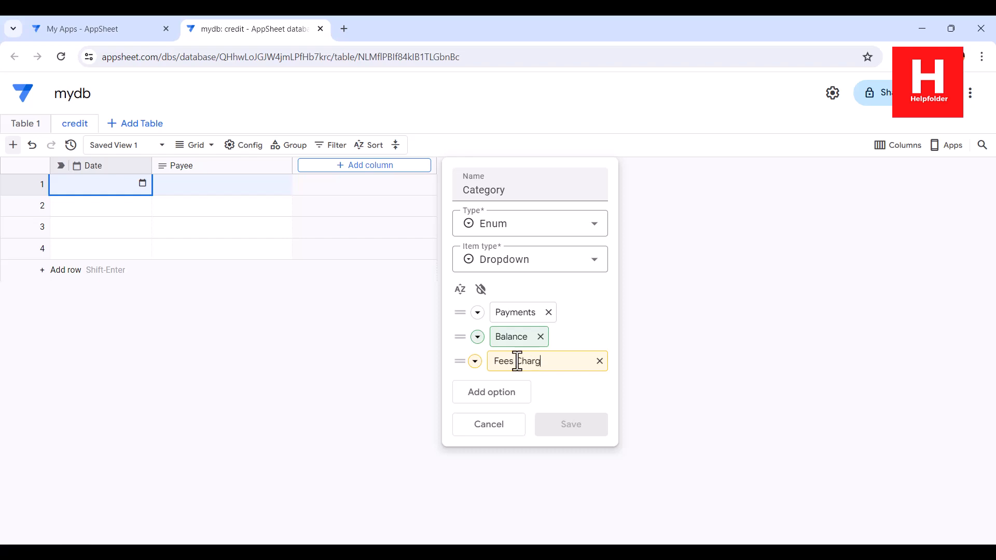
left_click(521, 395)
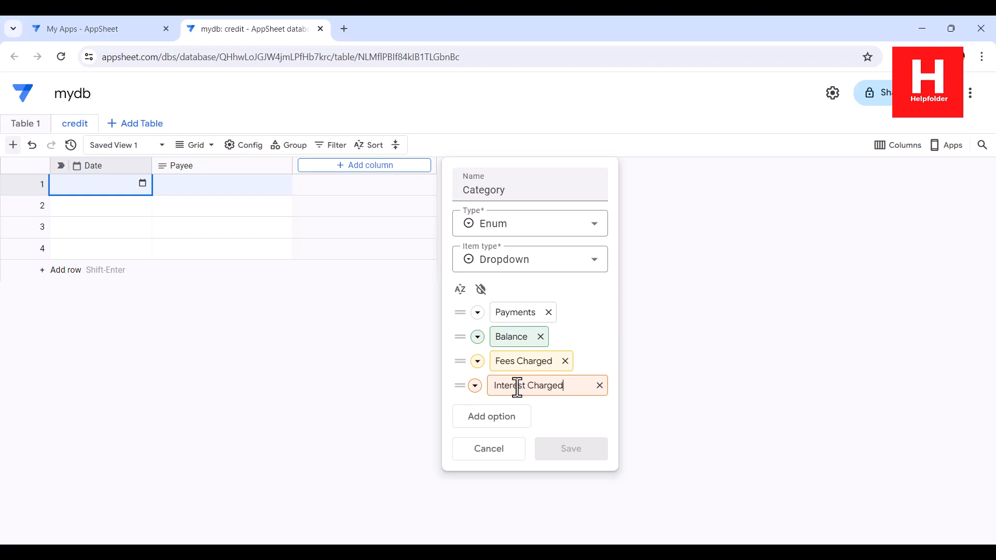
left_click(515, 417)
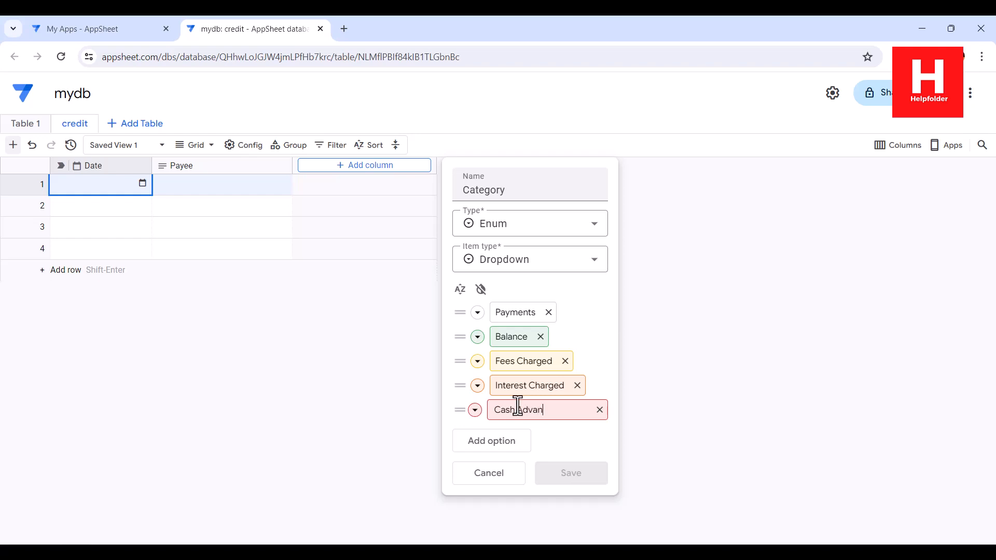
left_click(563, 438)
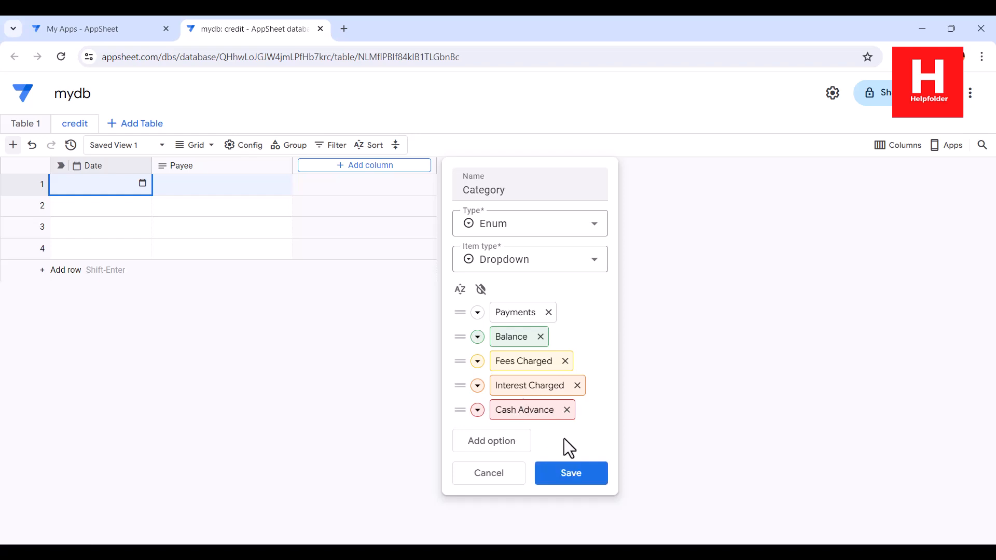
left_click(563, 475)
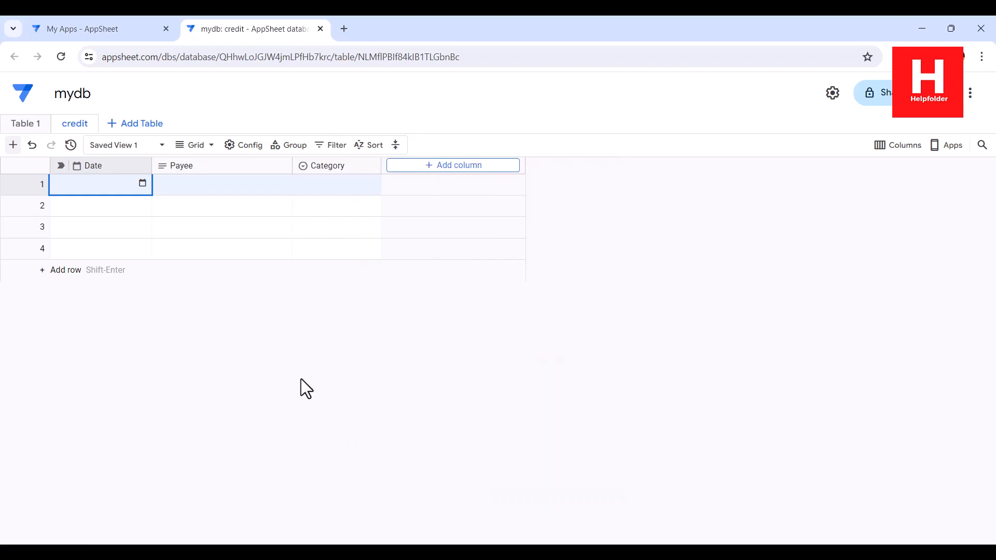
- Add a Number column named Debit after the Category column
left_click(438, 165)
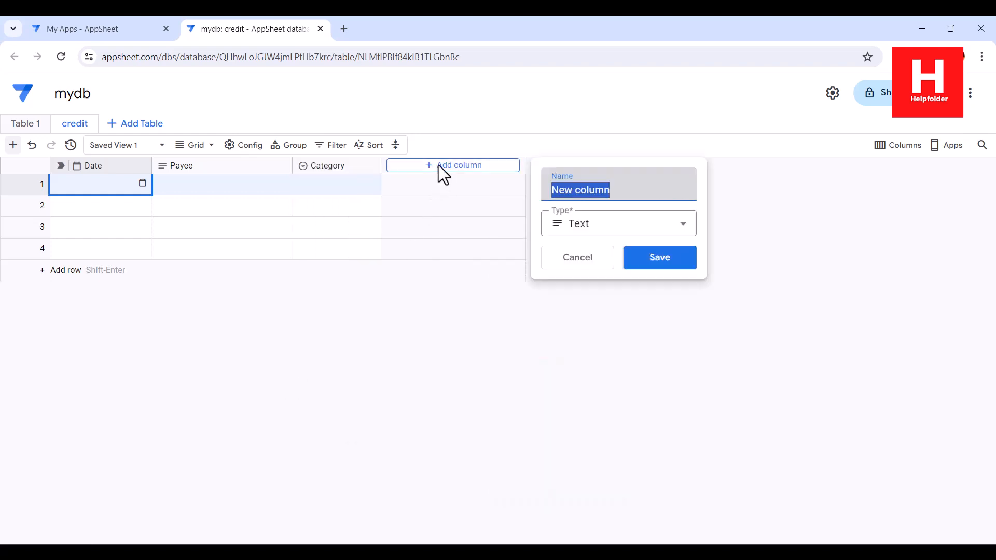
type("Debit")
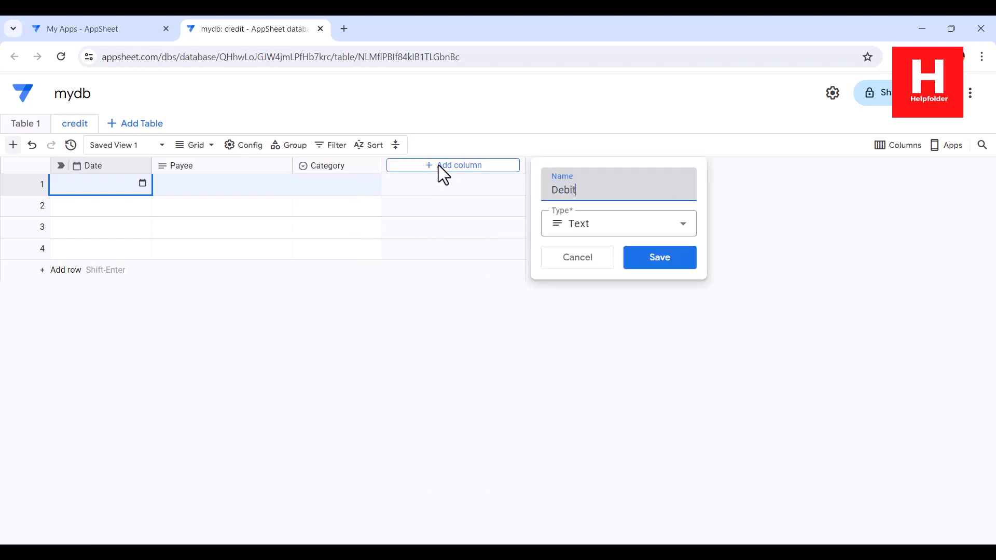
left_click(598, 224)
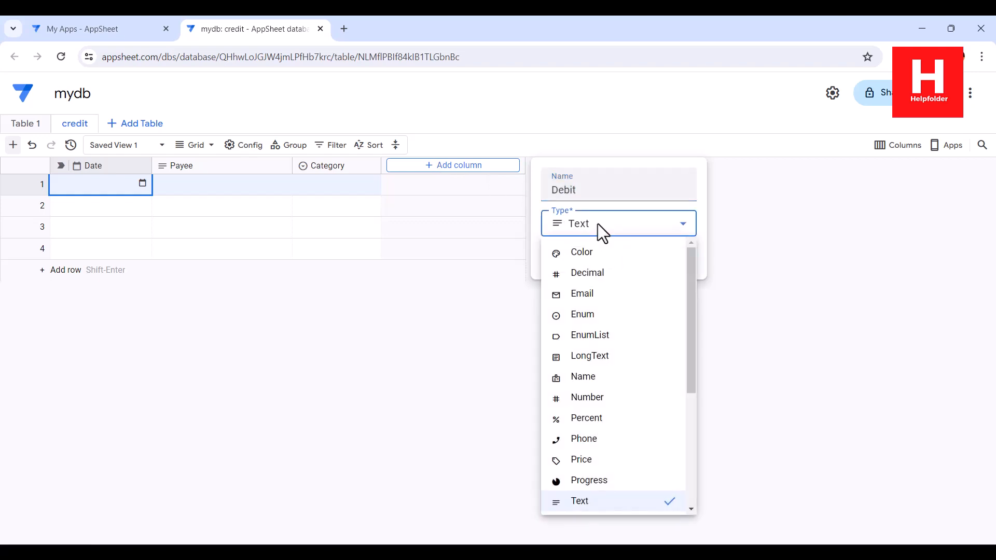
left_click(591, 397)
left_click(674, 257)
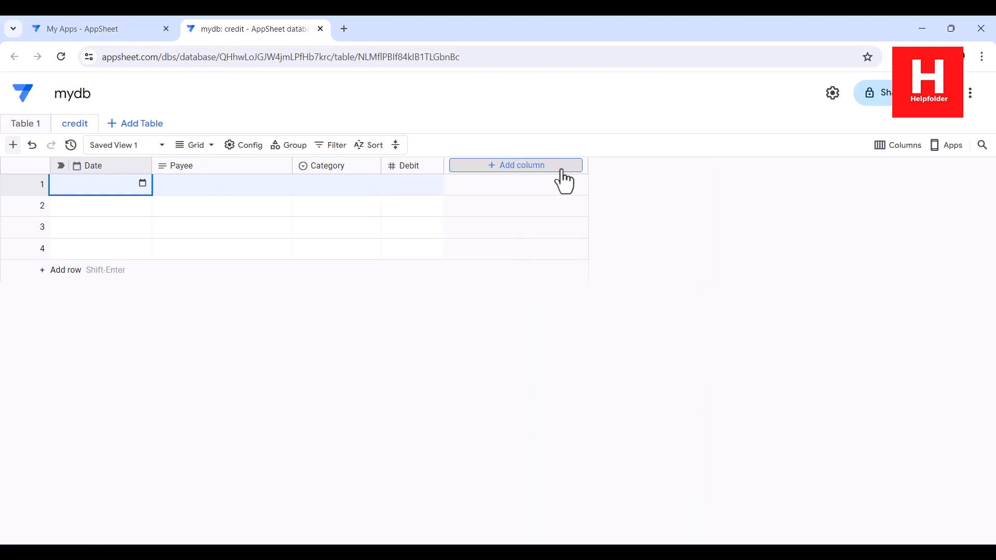
- Add a Number column named Credit after the Debit column
left_click(557, 167)
type("Credit")
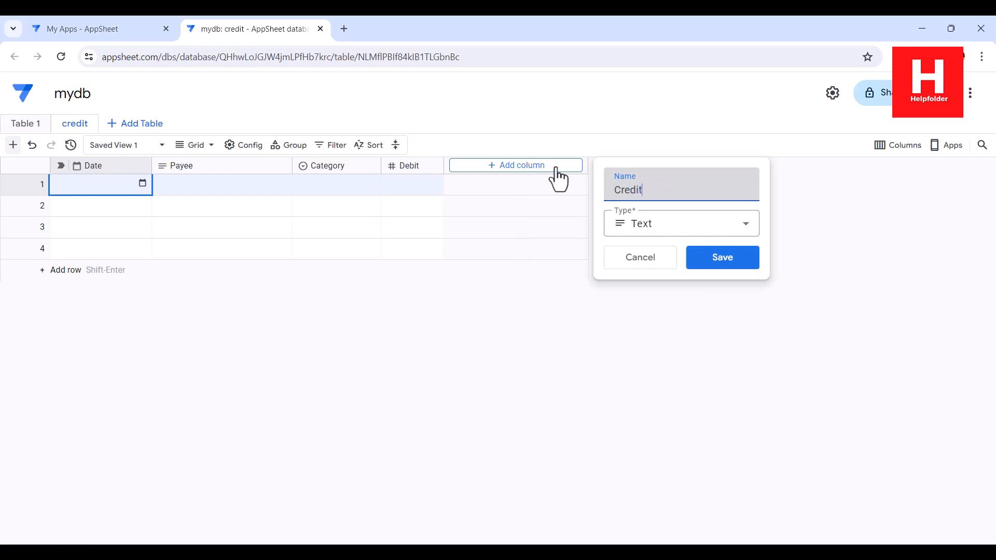
left_click(635, 229)
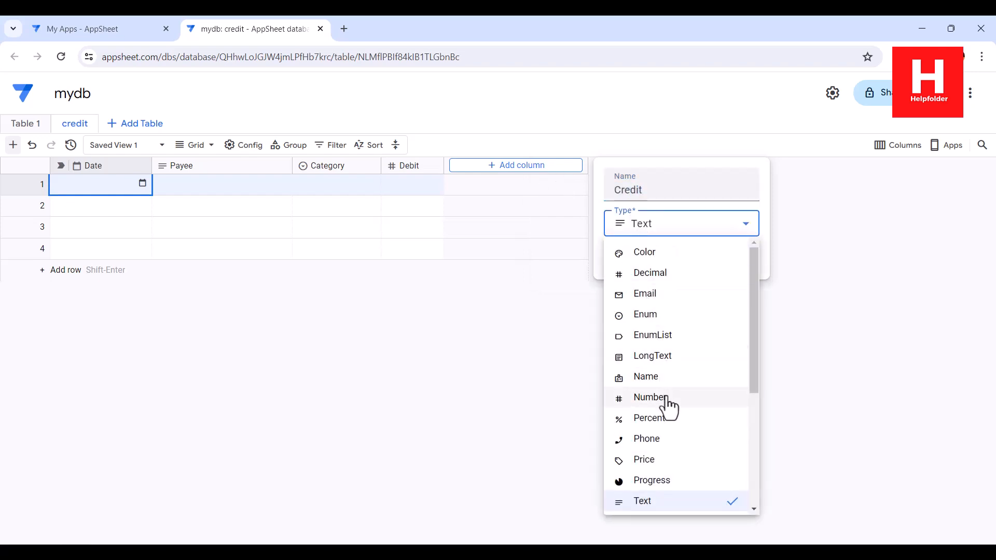
left_click(664, 402)
left_click(724, 250)
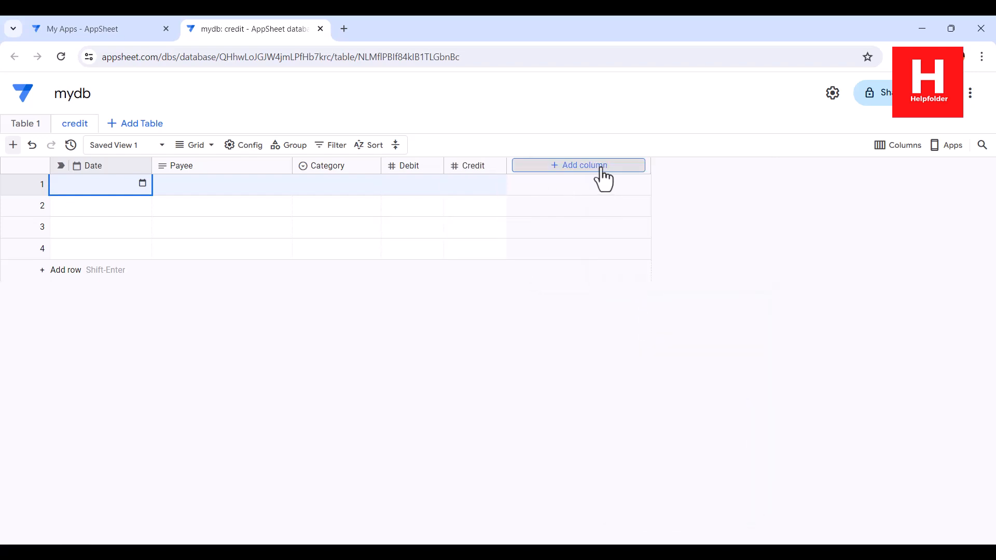
- Add a Number column named Balance after the Credit column and slightly narrow the Date column
left_click(582, 166)
type("Balance")
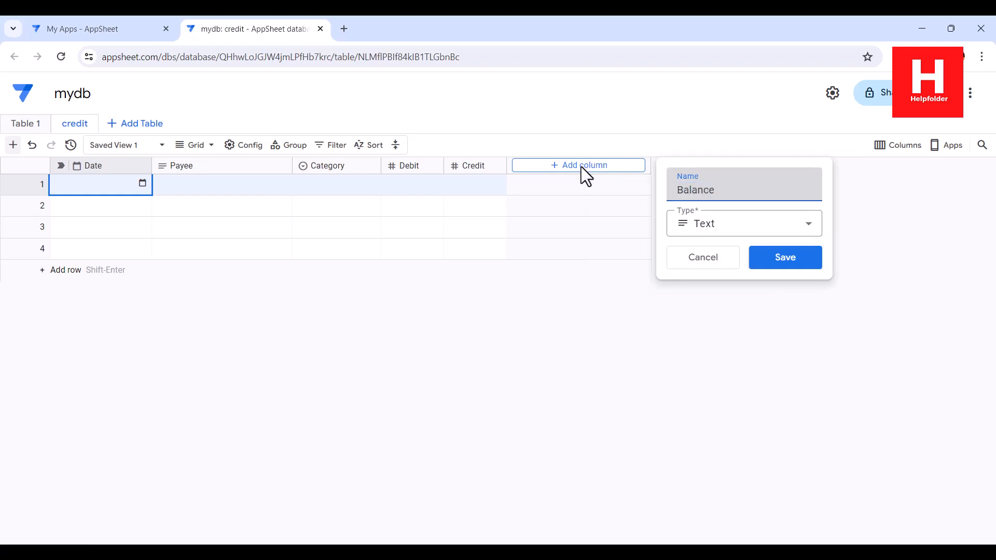
left_click(689, 232)
left_click(715, 397)
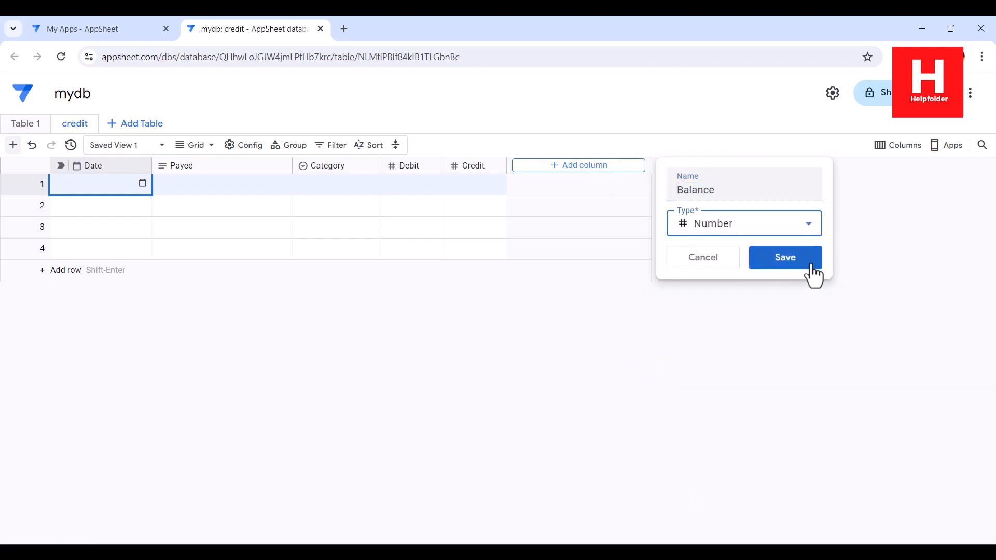
left_click(804, 255)
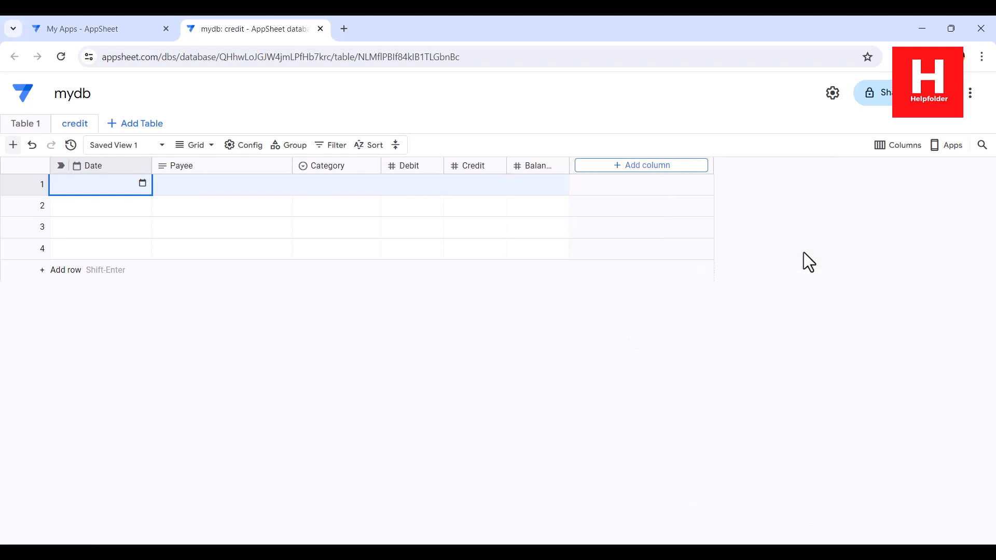
left_click_drag(151, 166, 138, 165)
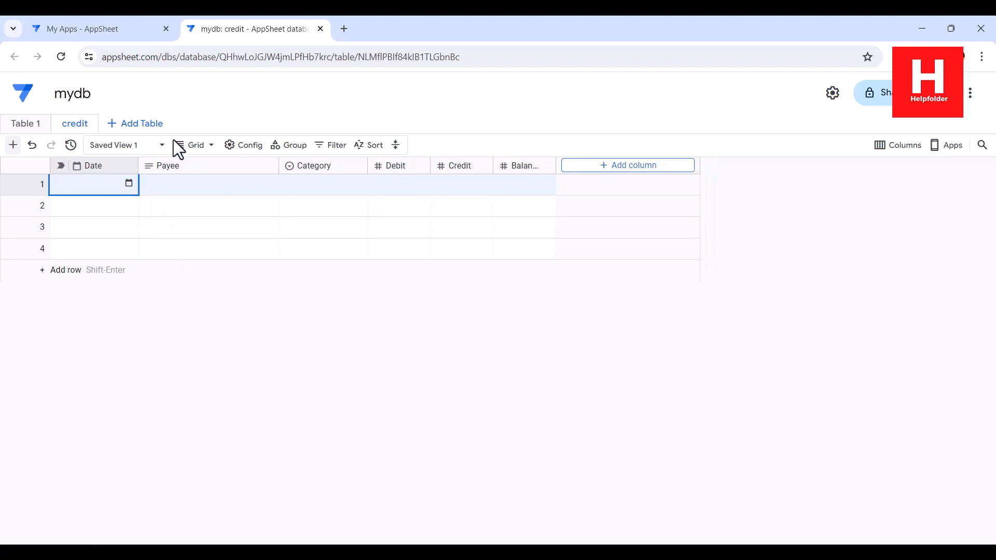
- Start a new app from existing data named Credit Account Register in the Planning & Project Management category
left_click(119, 31)
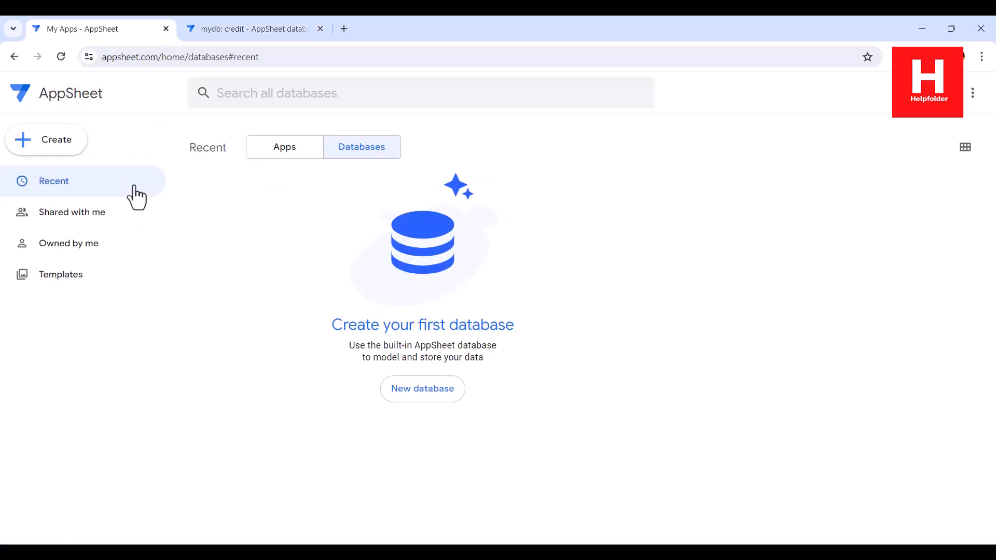
left_click(56, 148)
mouse_move(61, 180)
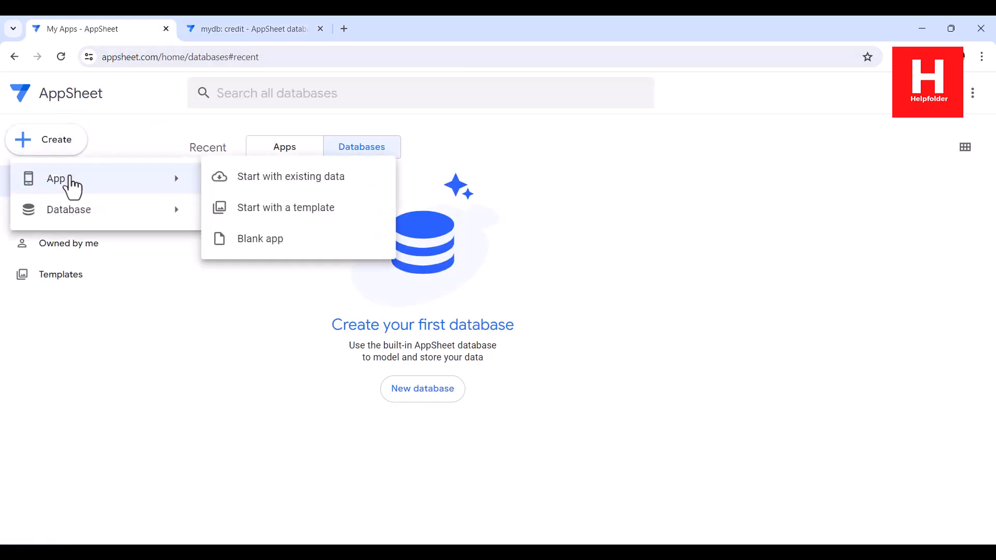
left_click(289, 180)
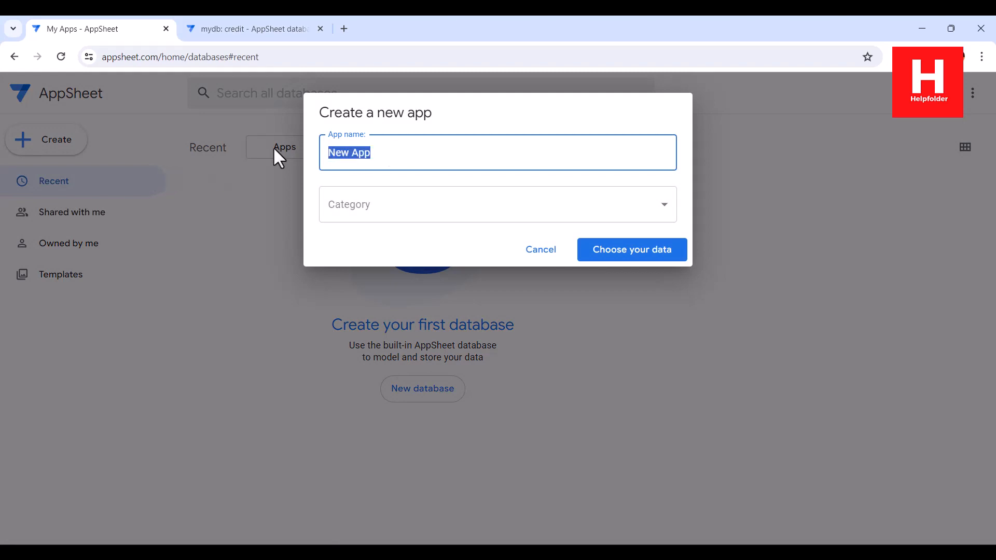
type("Cred")
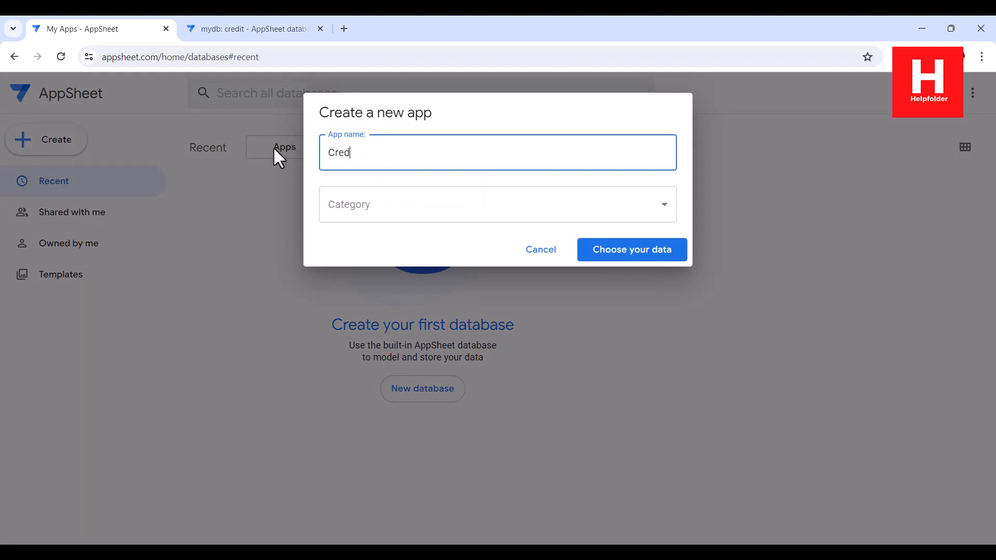
type("it Account Register")
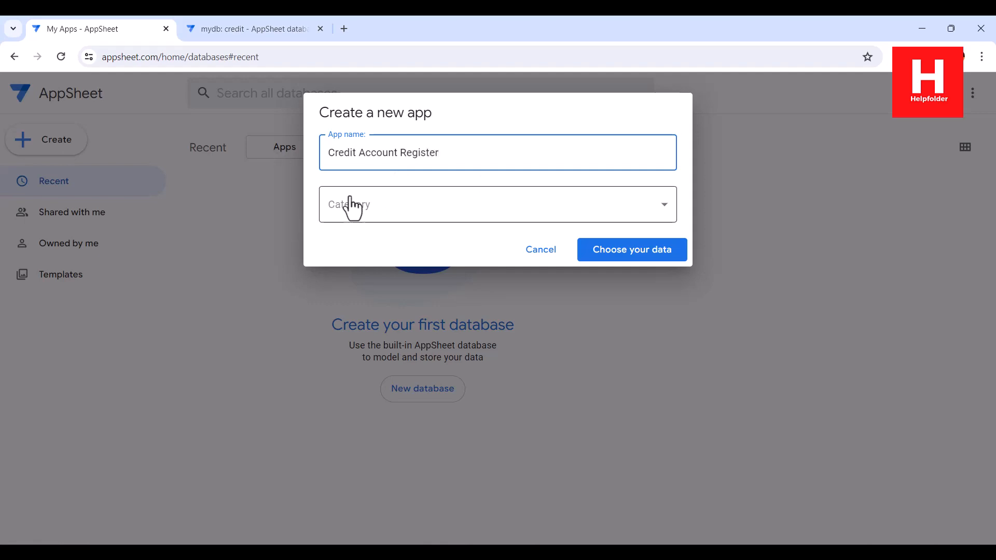
left_click(351, 204)
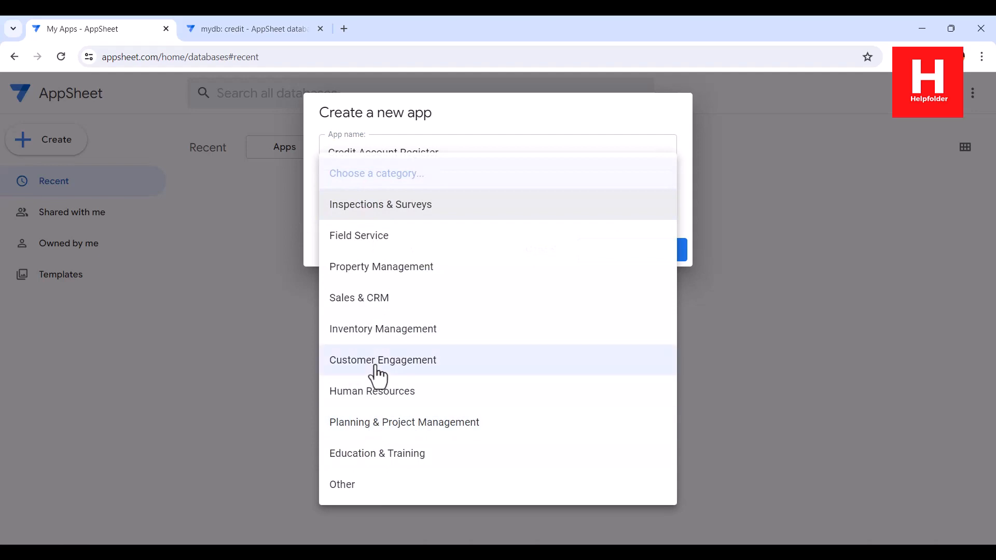
left_click(395, 434)
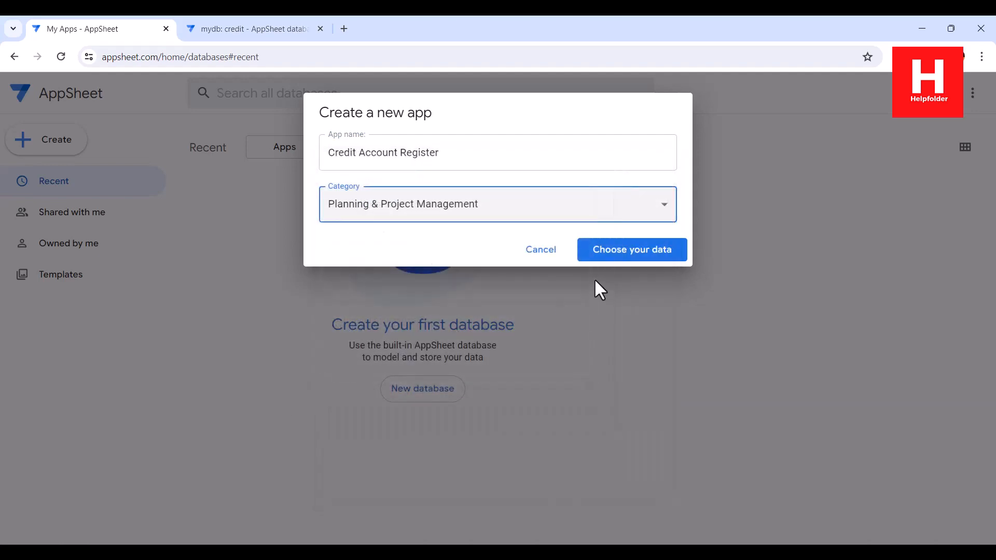
left_click(612, 255)
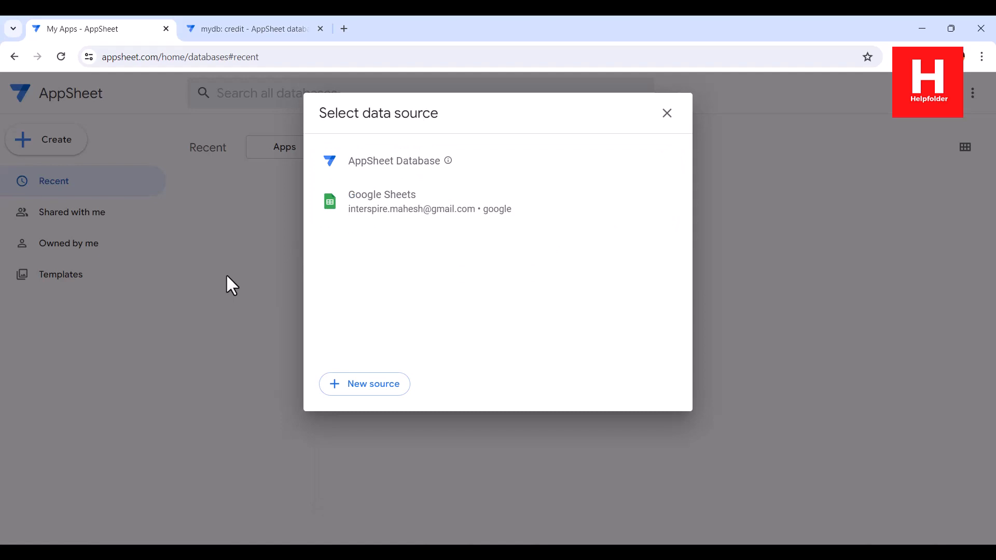
- Create the app from the AppSheet database mydb using only the credit table, and dismiss the app-ready dialog
left_click(239, 29)
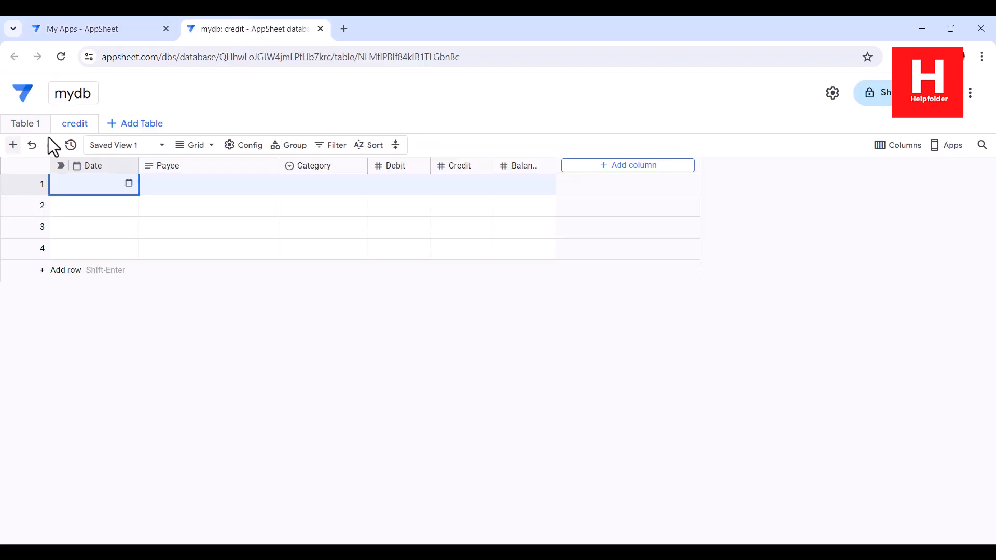
left_click(124, 39)
left_click(395, 160)
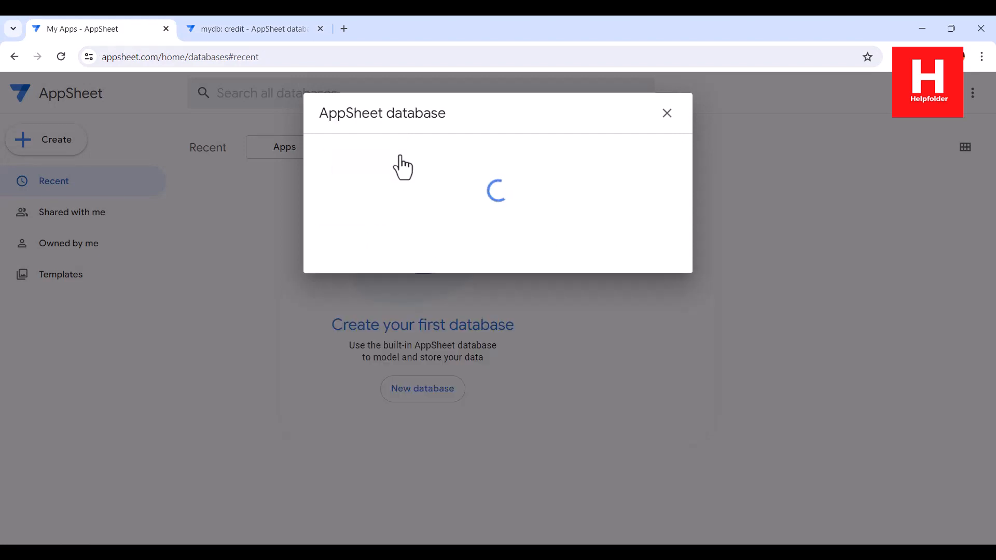
left_click(434, 184)
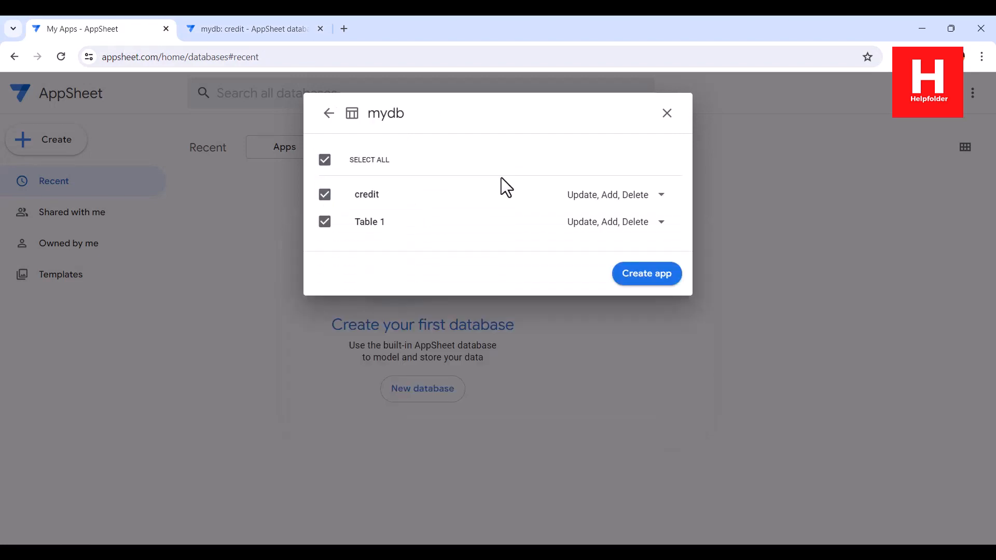
left_click(324, 223)
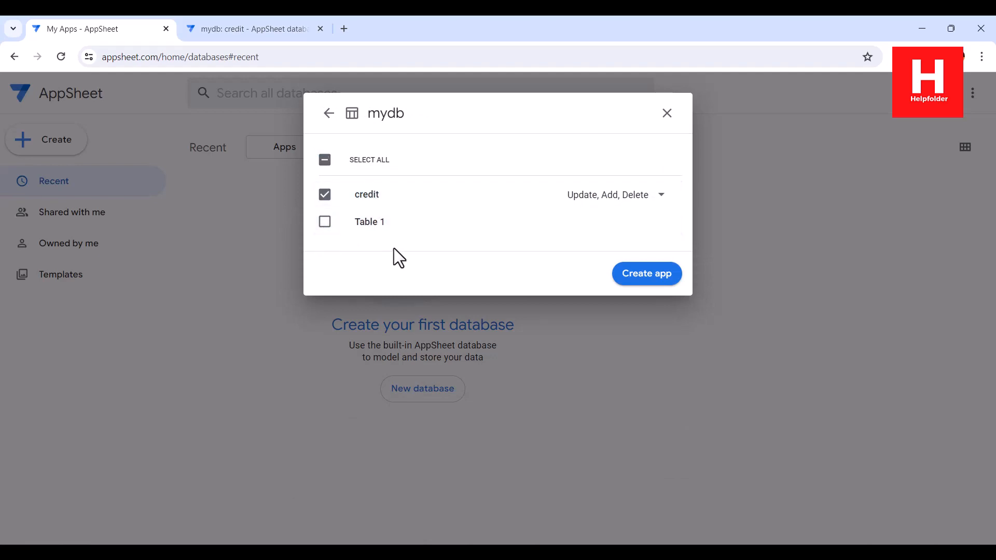
left_click(646, 278)
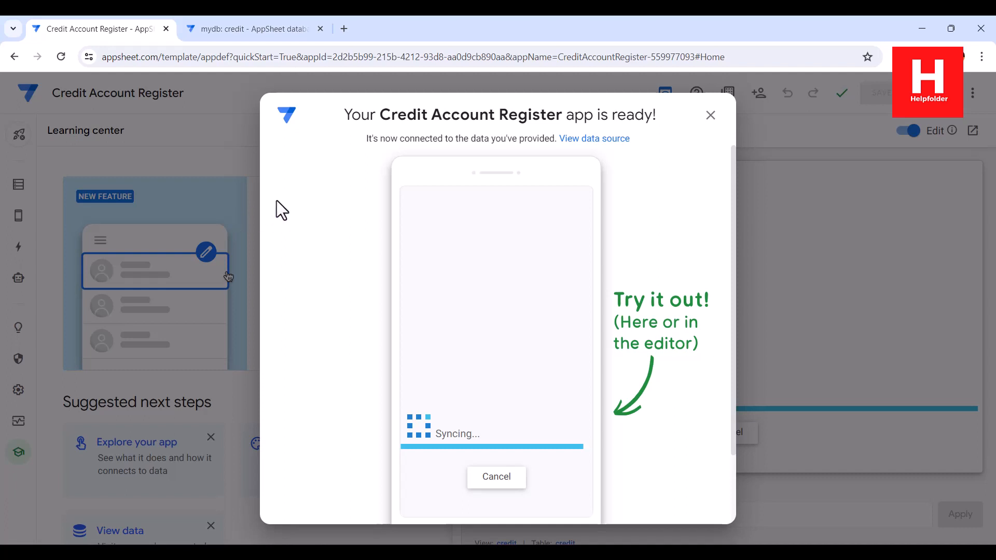
left_click(712, 117)
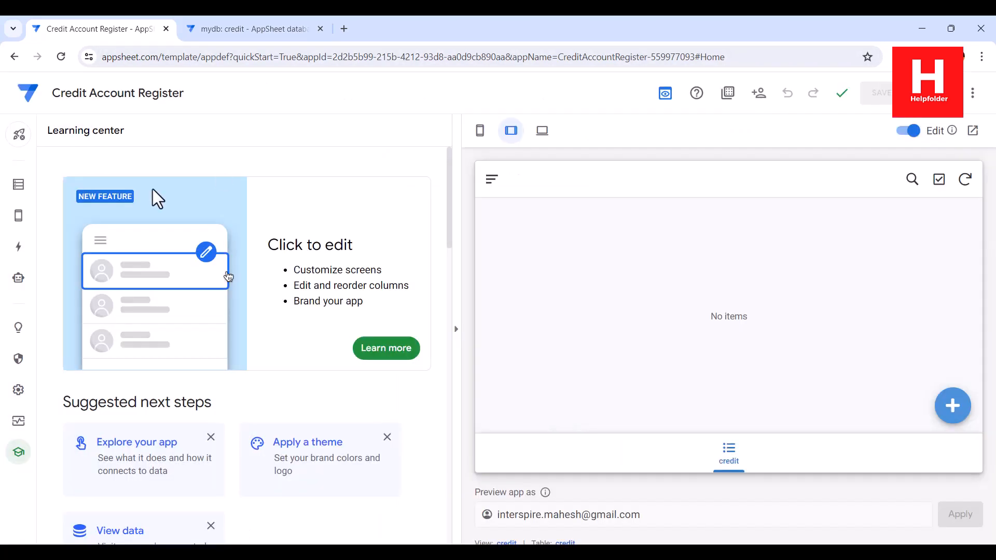
- Set the view type of the app's credit view to table
mouse_move(20, 213)
left_click(83, 219)
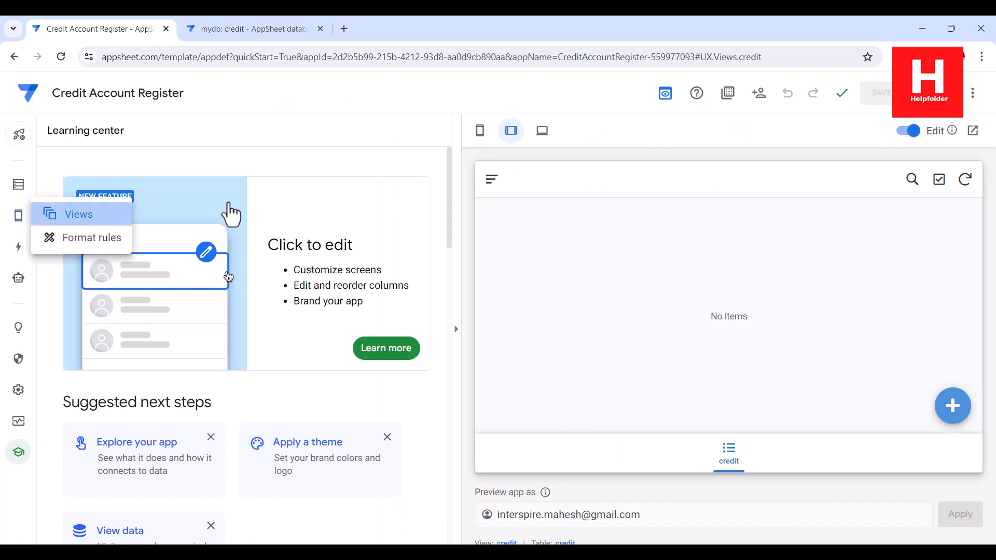
left_click(358, 381)
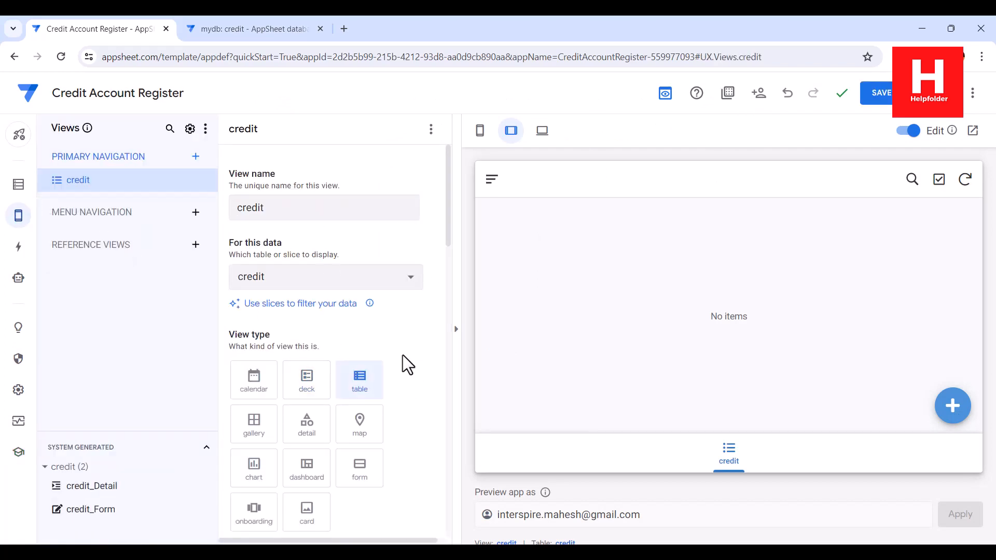
- Remove the Date sorting and the Category grouping from the credit view and save the app
scroll(406, 357, "down", 4)
scroll(406, 357, "down", 5)
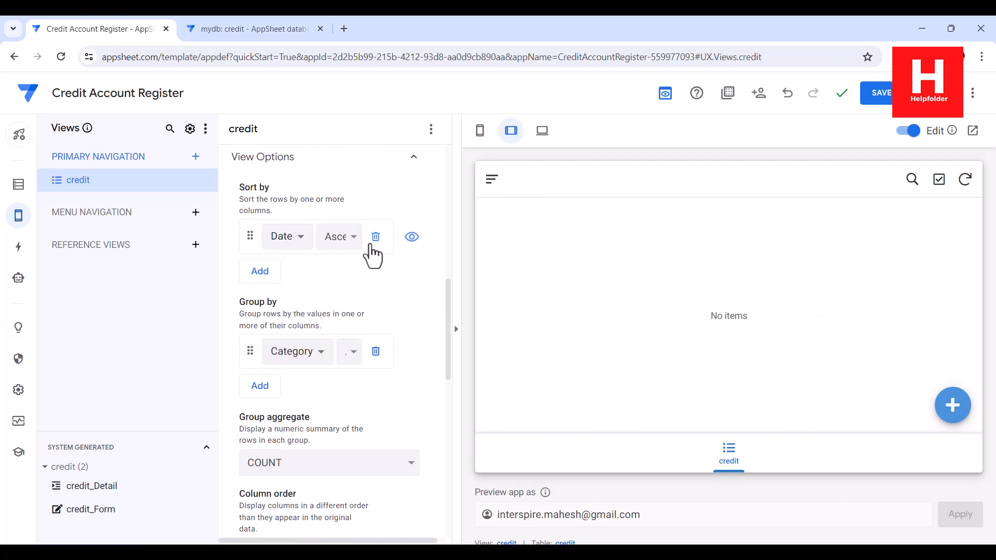
left_click(375, 238)
left_click(377, 316)
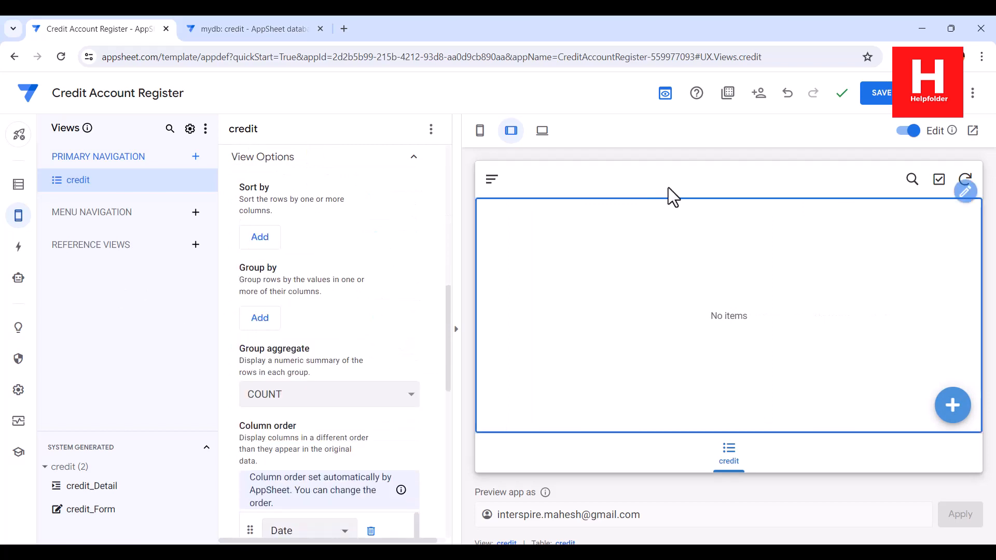
left_click(874, 97)
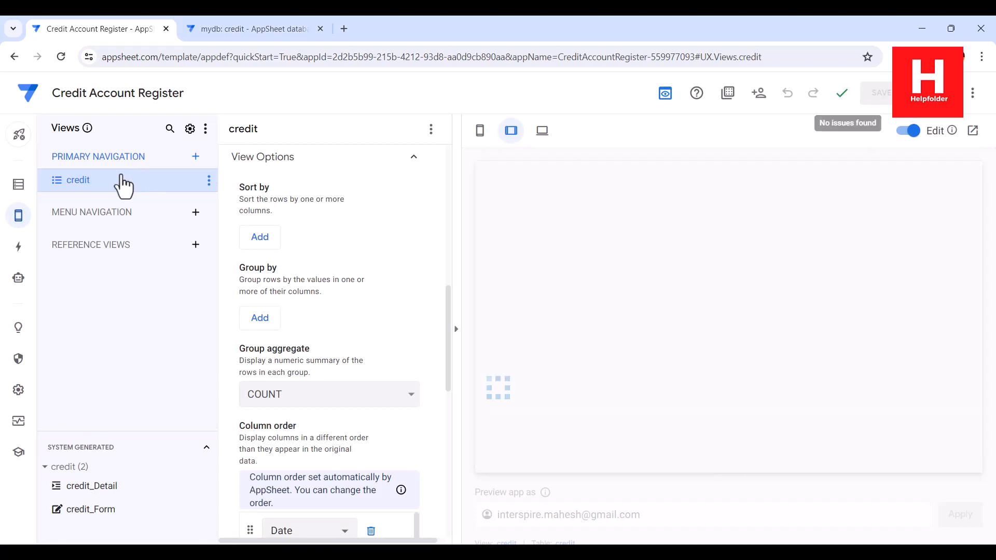
- Show the credit table's columns, then preview the app in desktop layout in its own tab and start a new credit record
left_click(19, 184)
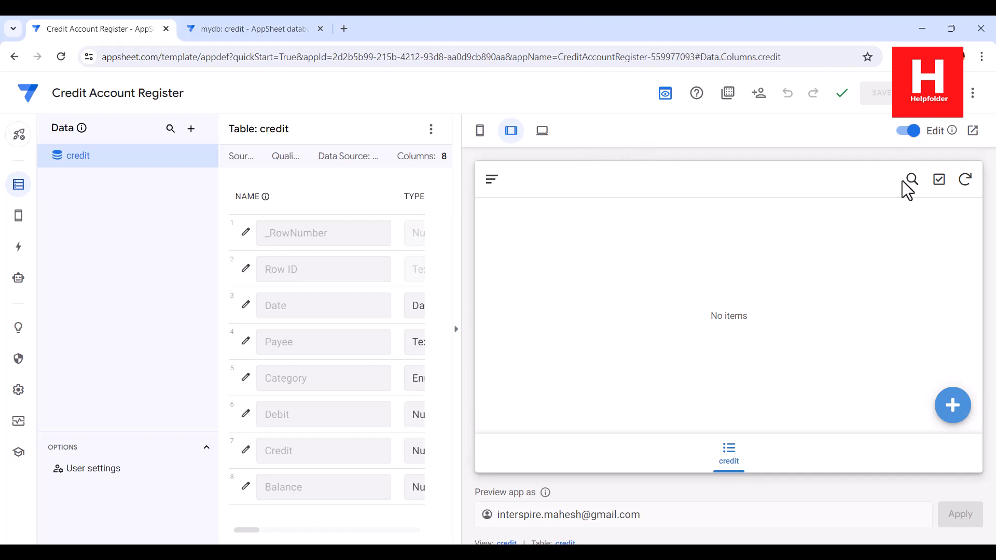
left_click(542, 130)
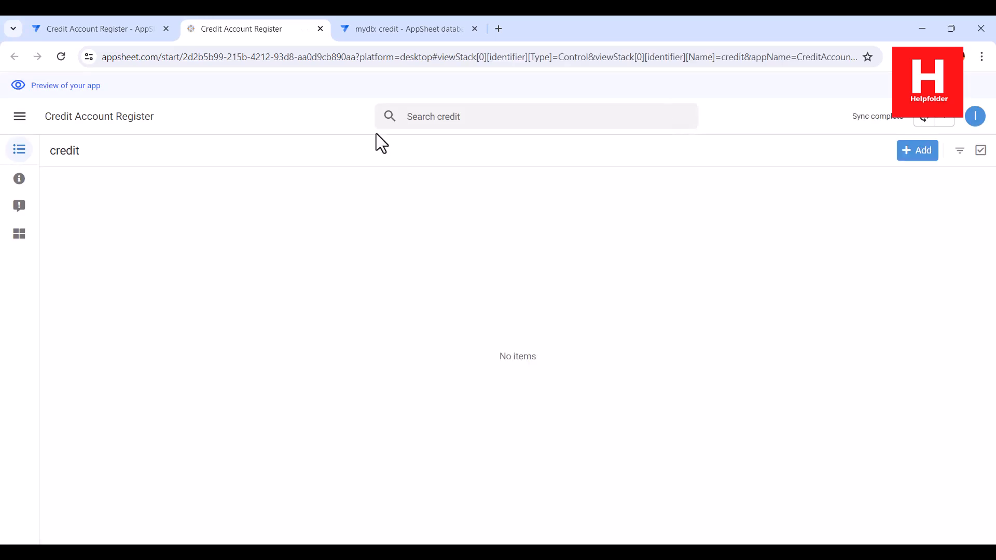
left_click(916, 151)
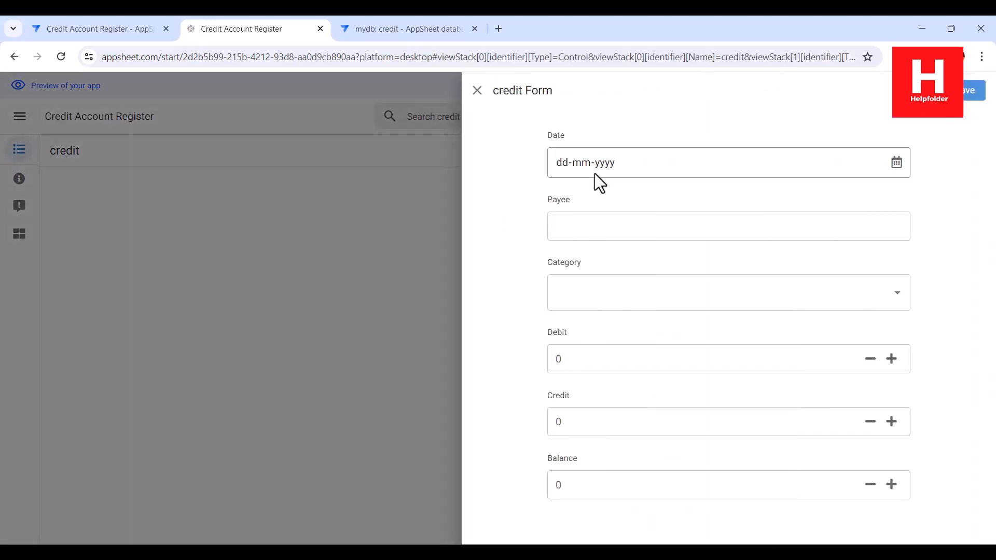
- Fill in the record's date as 18-12-2023, enter the payee's name and choose the category Fees Charged
left_click(900, 164)
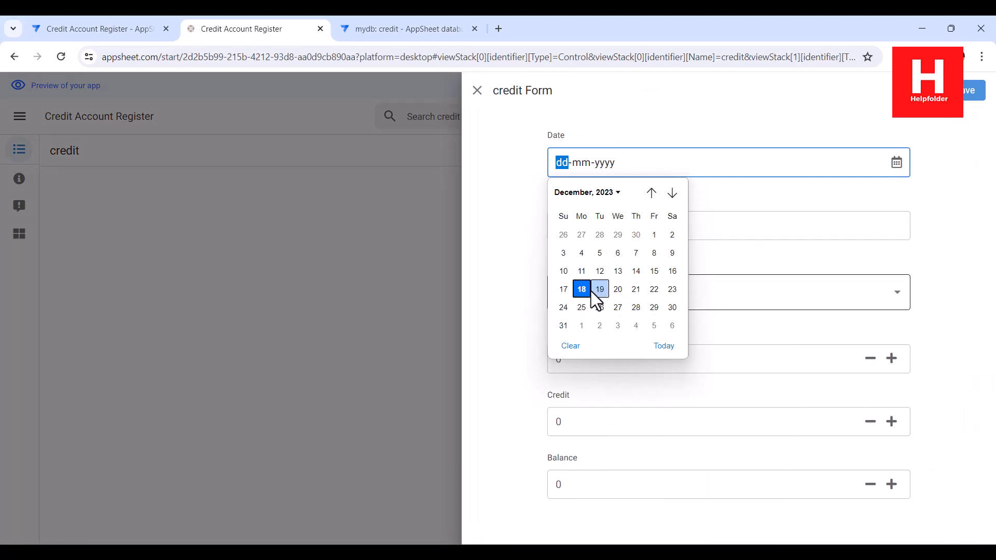
left_click(581, 289)
left_click(586, 226)
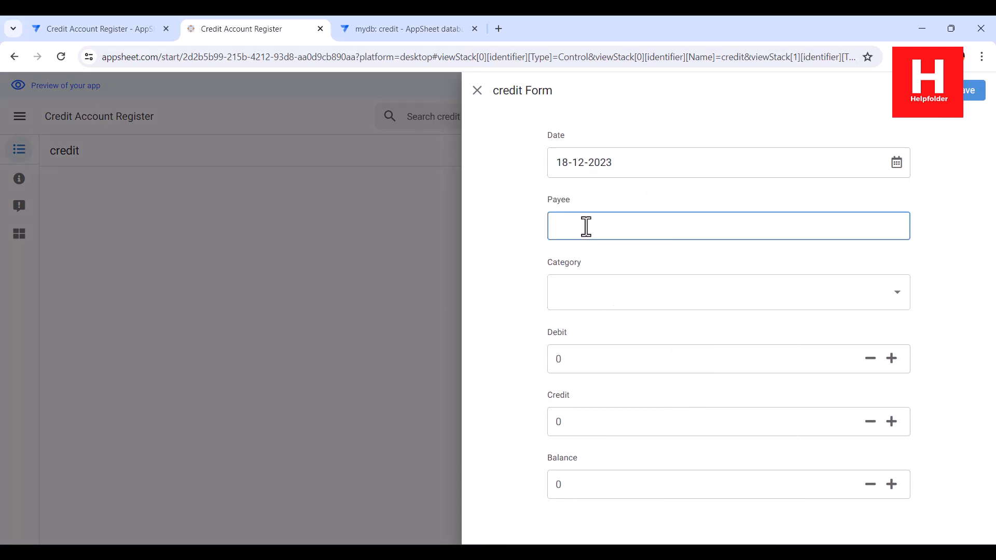
type("Adam K")
left_click(590, 293)
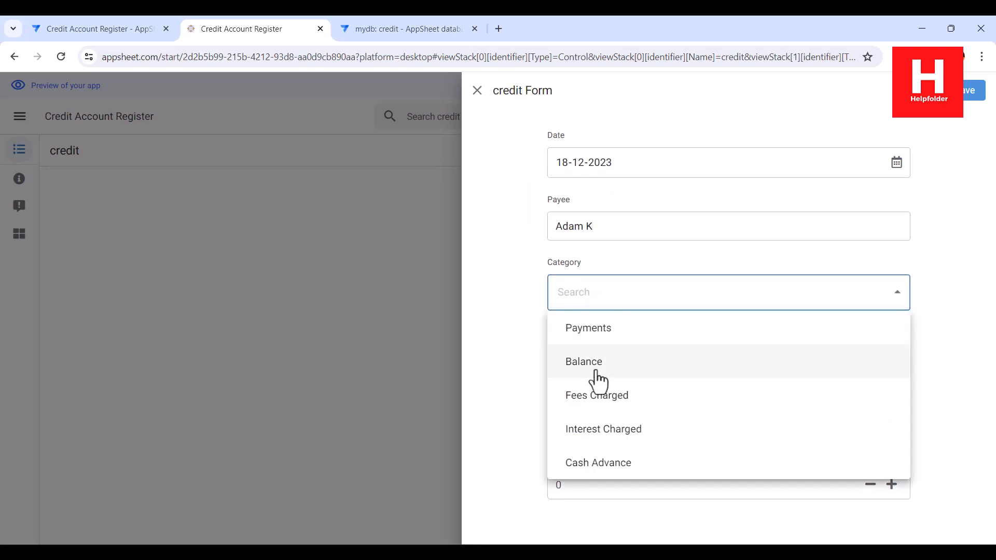
left_click(585, 406)
- Set the record's debit to 250, leave credit and balance empty, and save the record
left_click(601, 362)
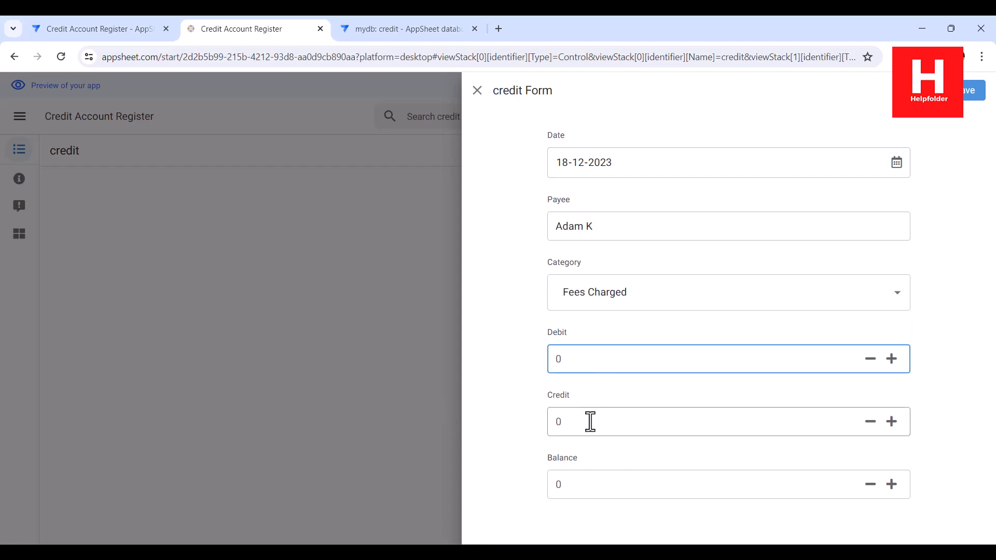
left_click(590, 420)
left_click(578, 360)
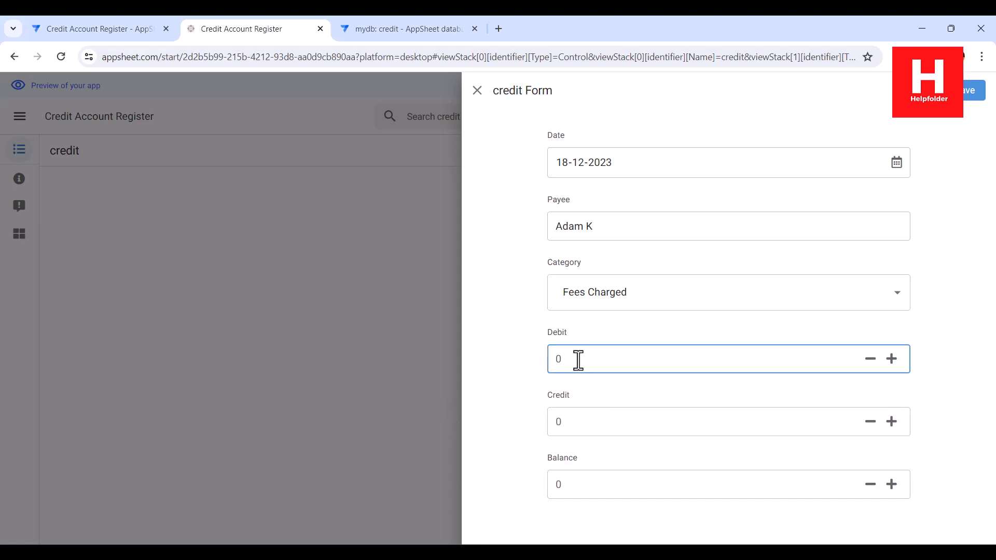
type("250")
left_click(567, 493)
left_click(527, 472)
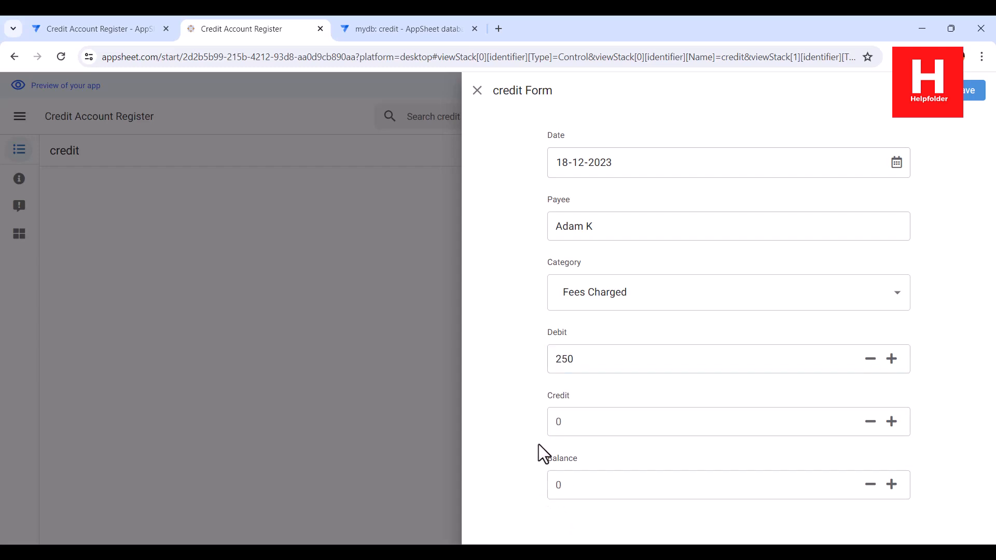
left_click(581, 484)
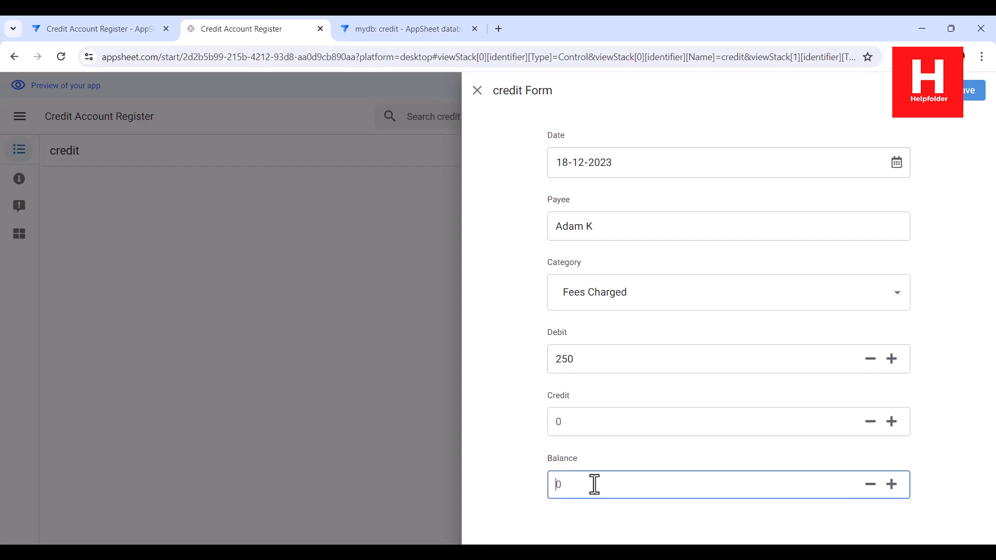
left_click(575, 415)
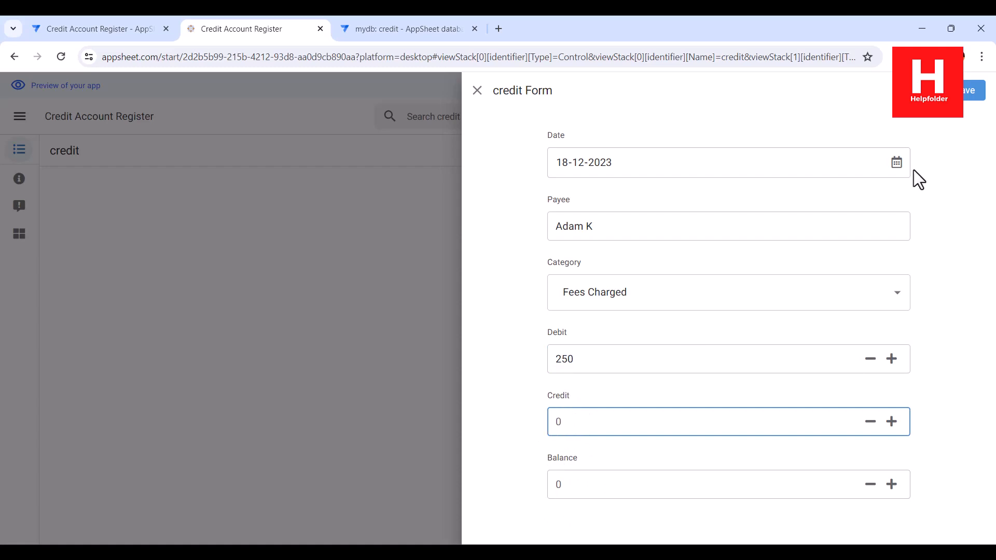
left_click(972, 90)
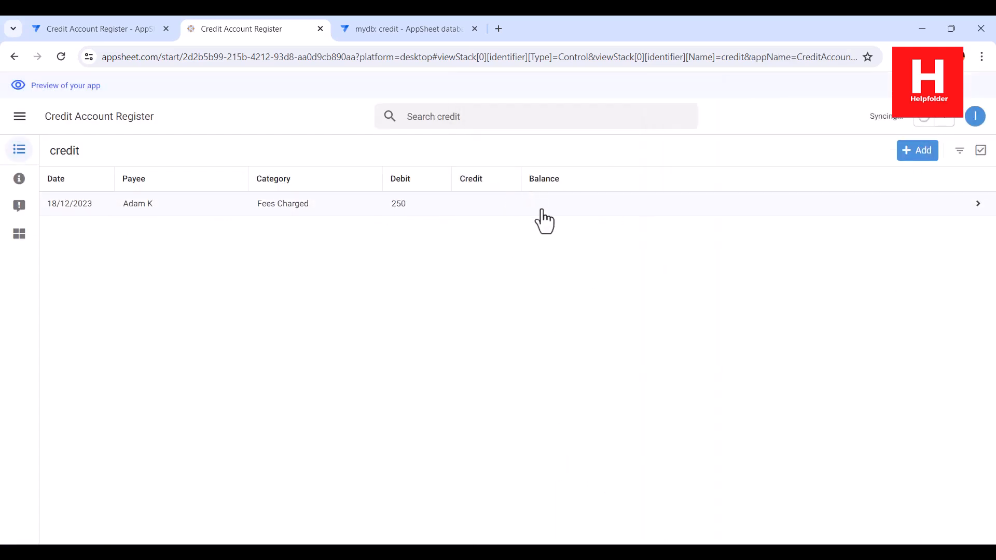
- Start a second credit record dated 16-12-2023, enter the payee's name and choose the category Interest Charged
left_click(906, 151)
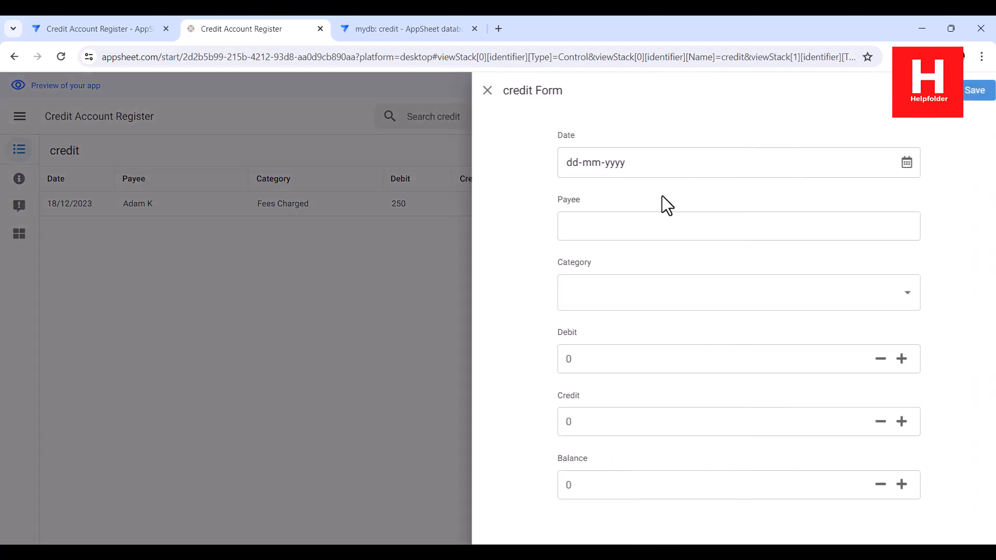
left_click(896, 165)
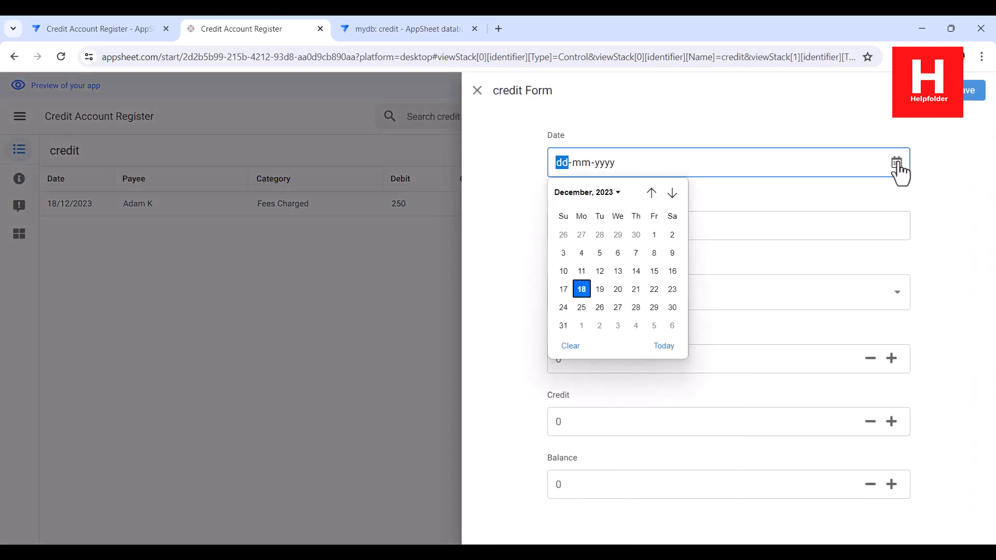
left_click(672, 273)
left_click(569, 229)
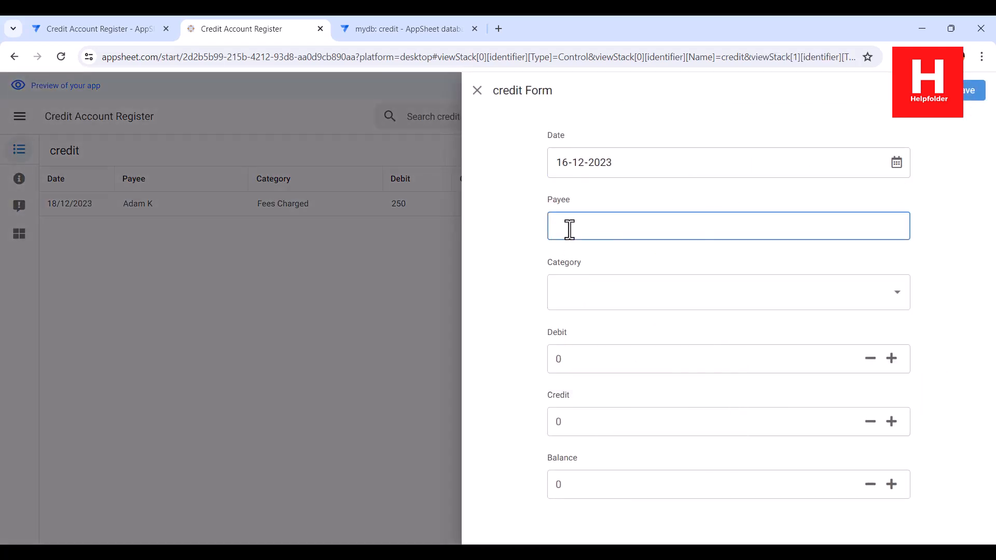
type("Esmee")
left_click(613, 301)
left_click(603, 428)
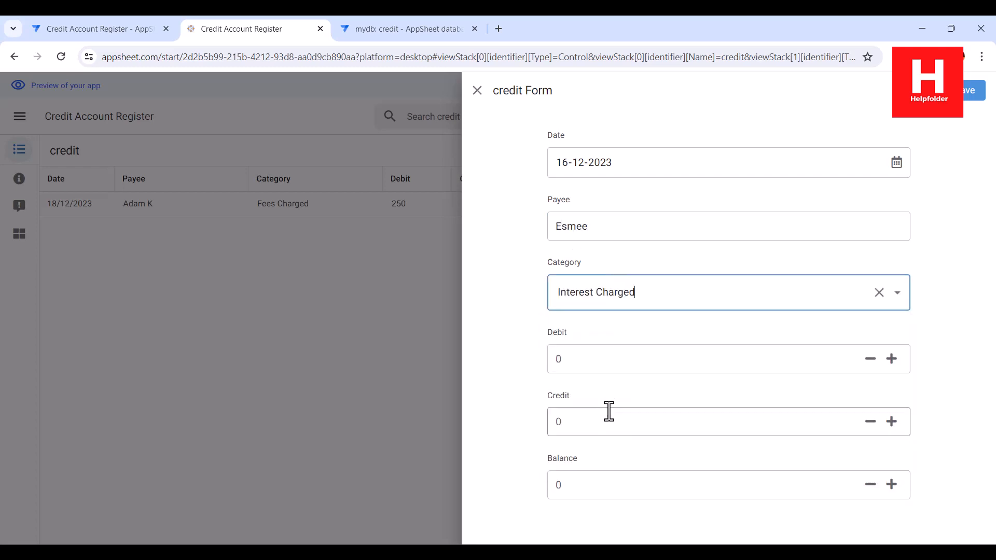
- Set the record's debit to 200 and credit to 100, leave the balance empty, and save the record
left_click(614, 363)
type("200")
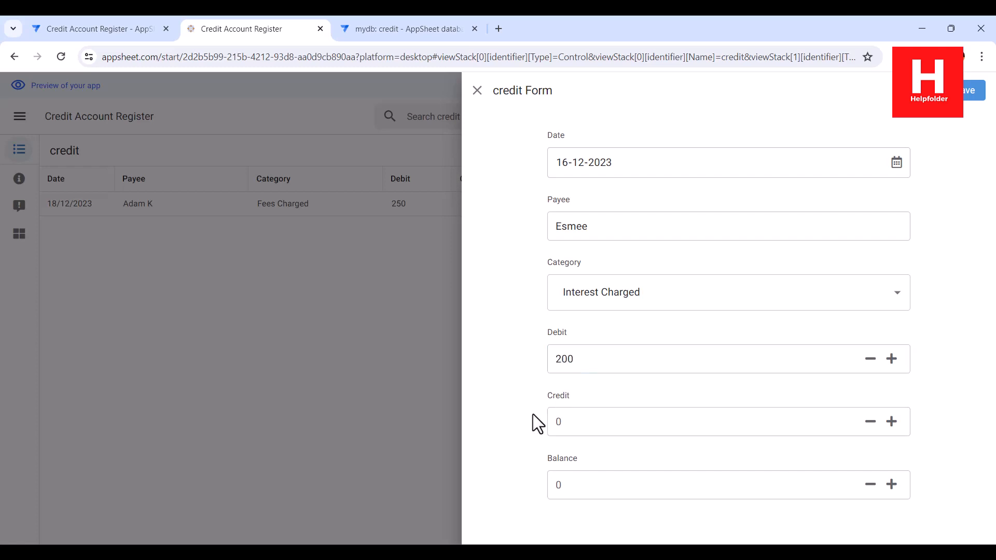
left_click(575, 422)
type("100")
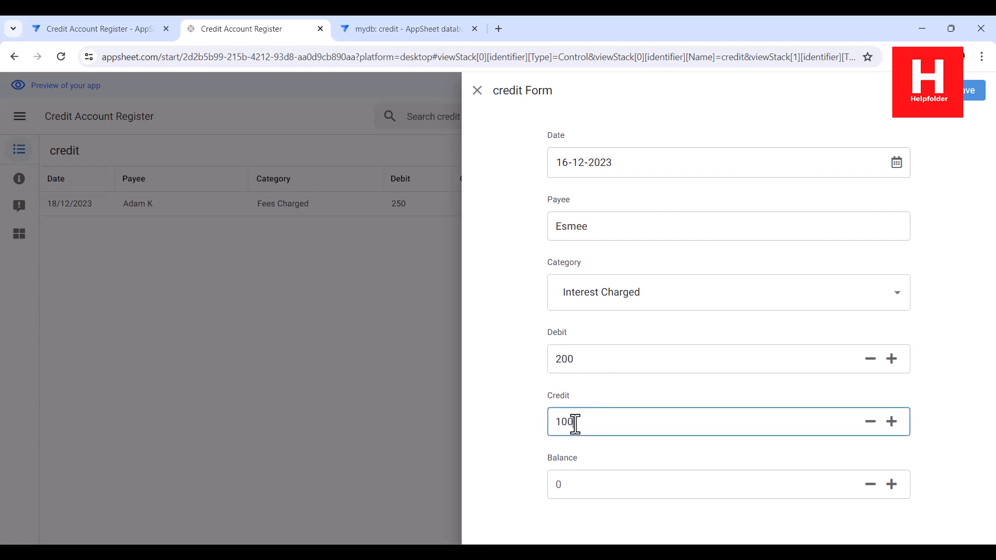
left_click(530, 441)
left_click(565, 490)
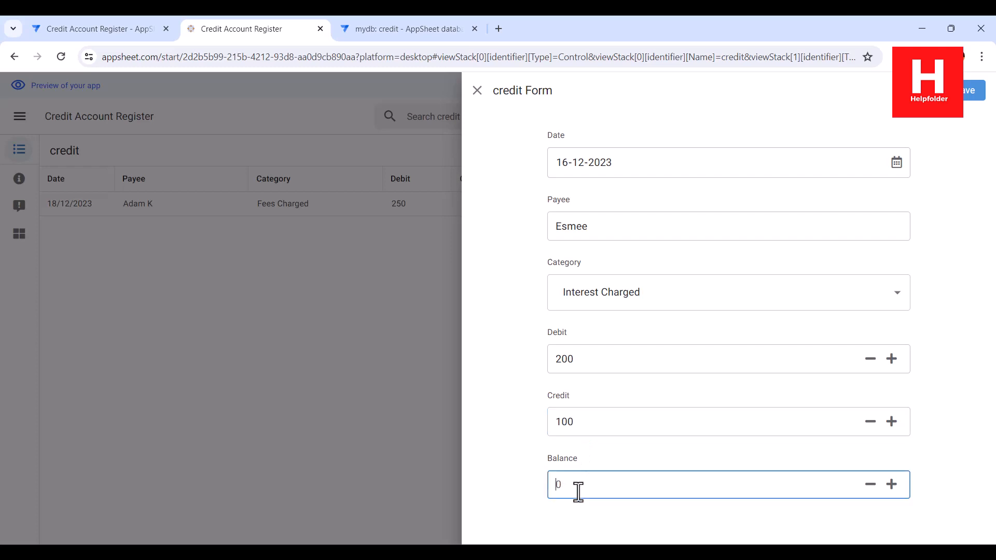
left_click(971, 94)
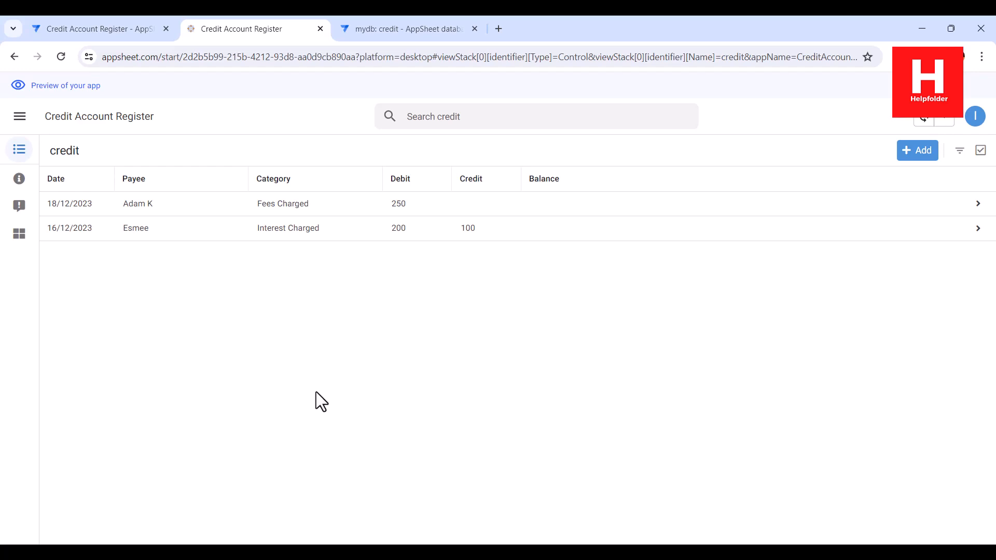
- Return to the app editor, rename the credit view as Credit Entries and save the app
left_click(120, 30)
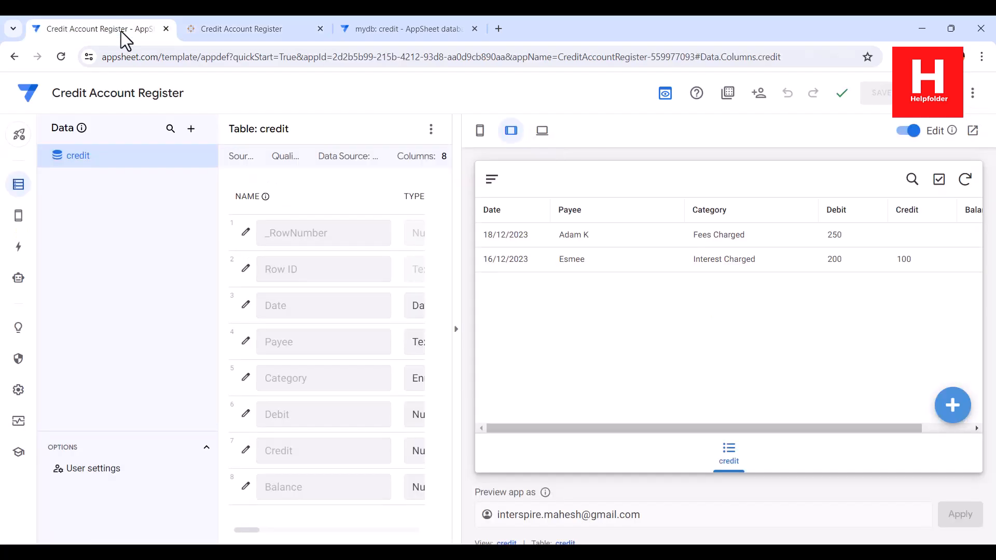
mouse_move(20, 222)
left_click(83, 215)
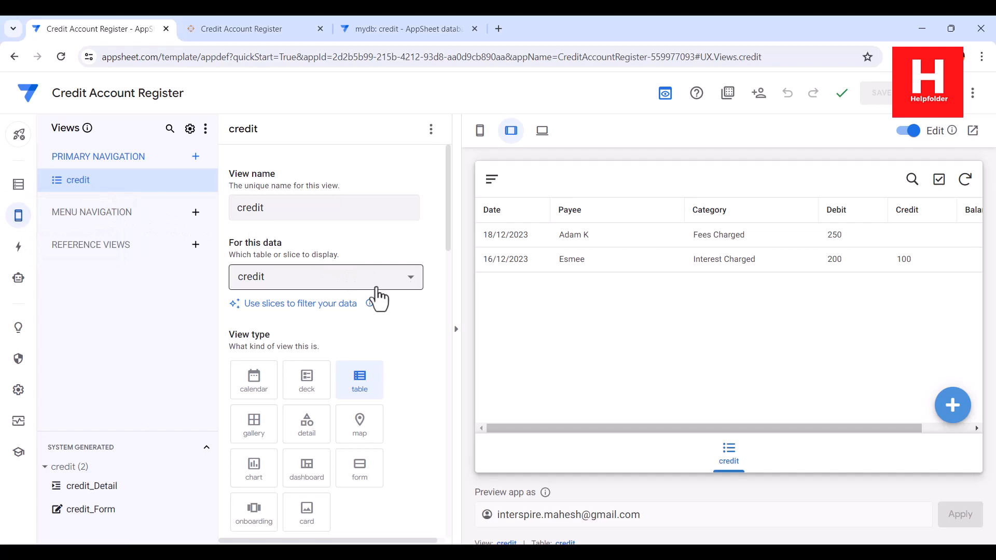
left_click(258, 28)
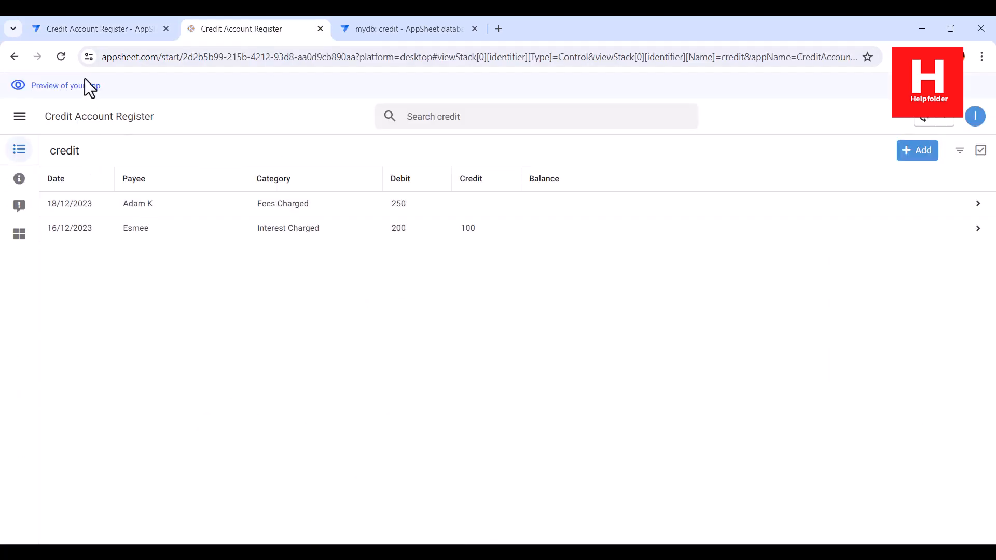
left_click(85, 36)
left_click_drag(283, 208, 209, 203)
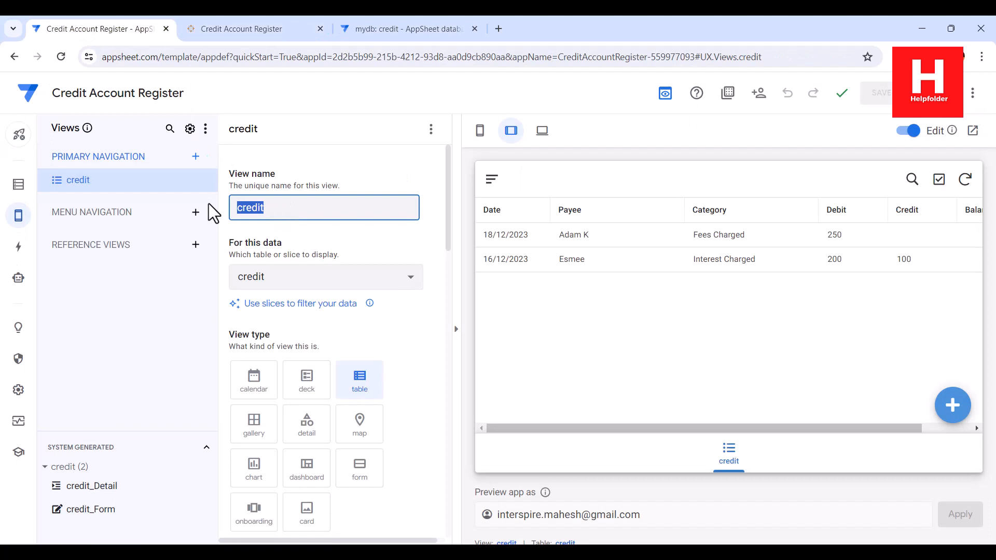
type("Credit Entries")
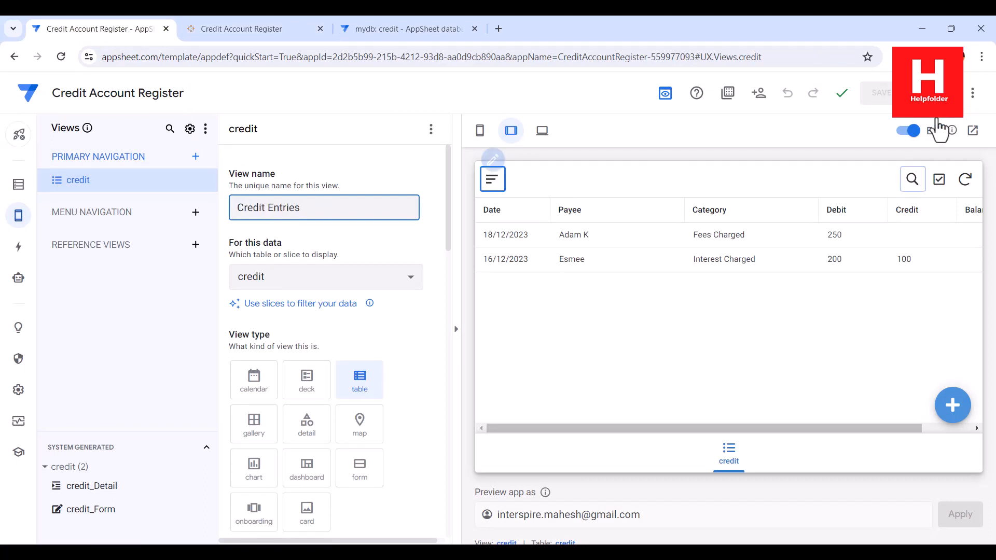
left_click(622, 131)
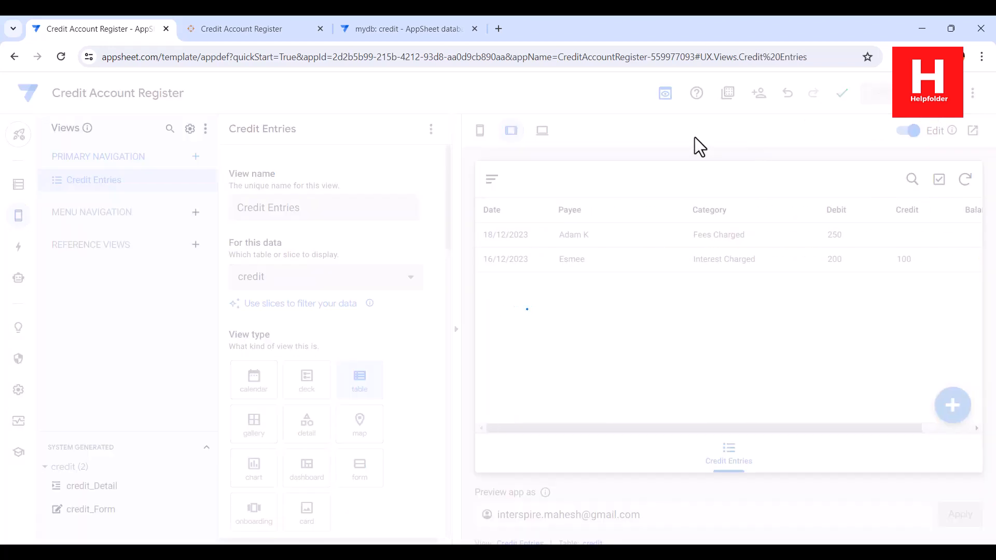
- Check the renamed view's title in the desktop app preview after the app reloads
left_click(233, 29)
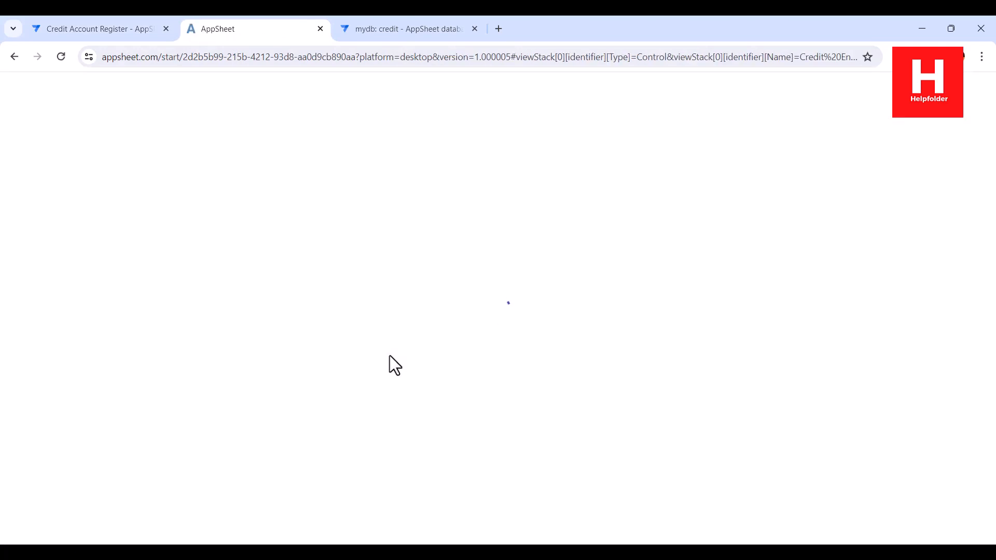
left_click_drag(54, 154, 136, 146)
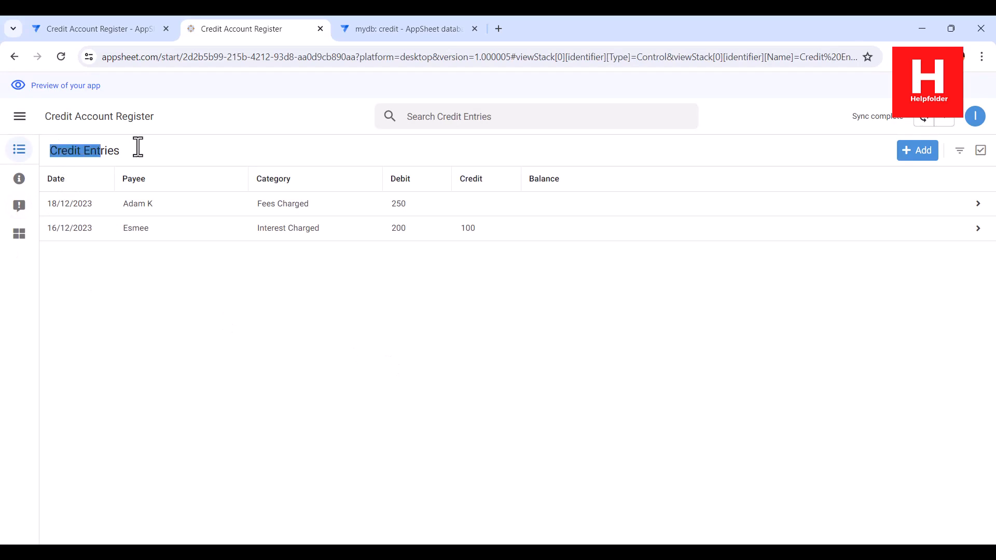
left_click(136, 145)
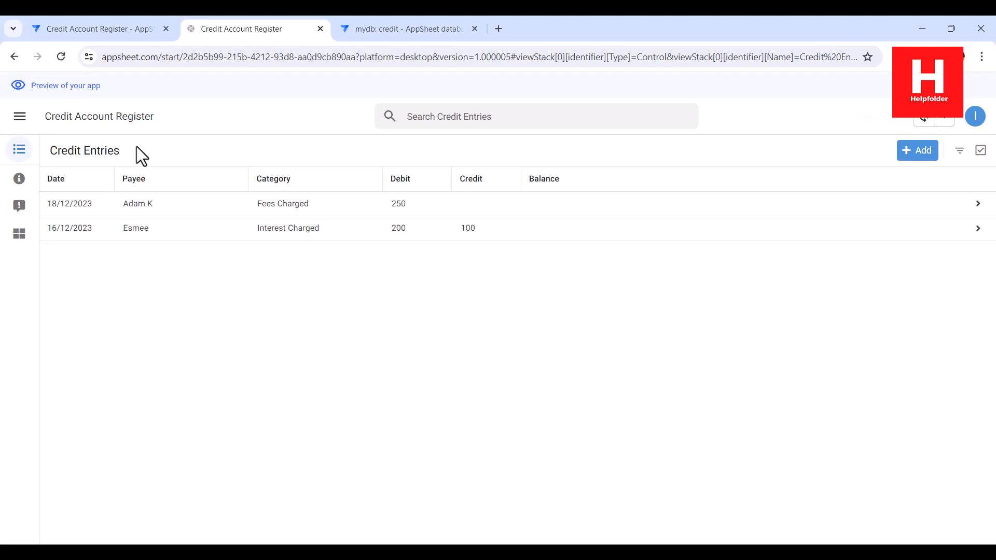